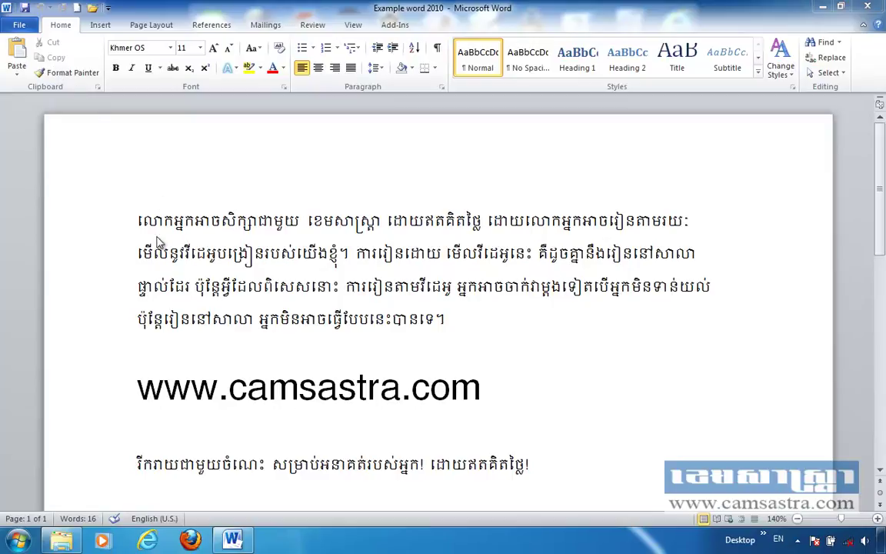
Copy the first word លោកអ្នក and paste it twice into a new paragraph after the last line.
click(134, 223)
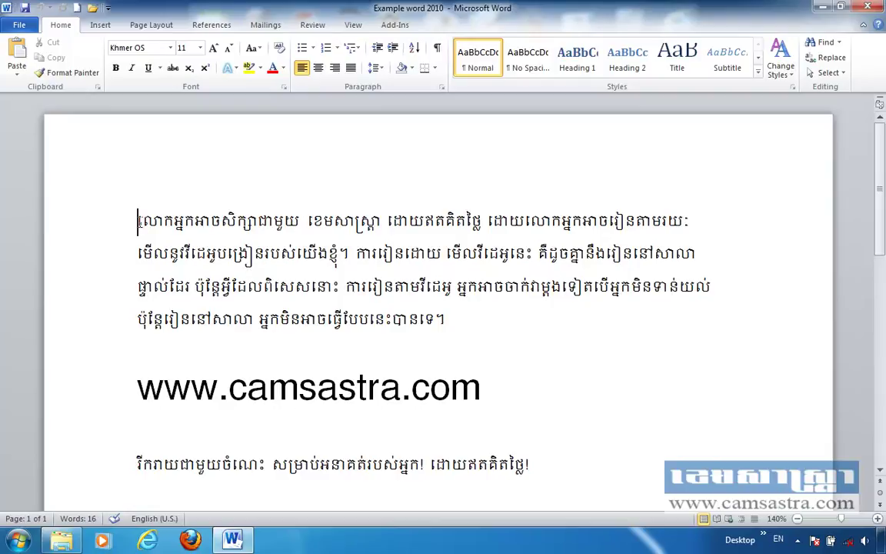
drag(137, 223, 195, 223)
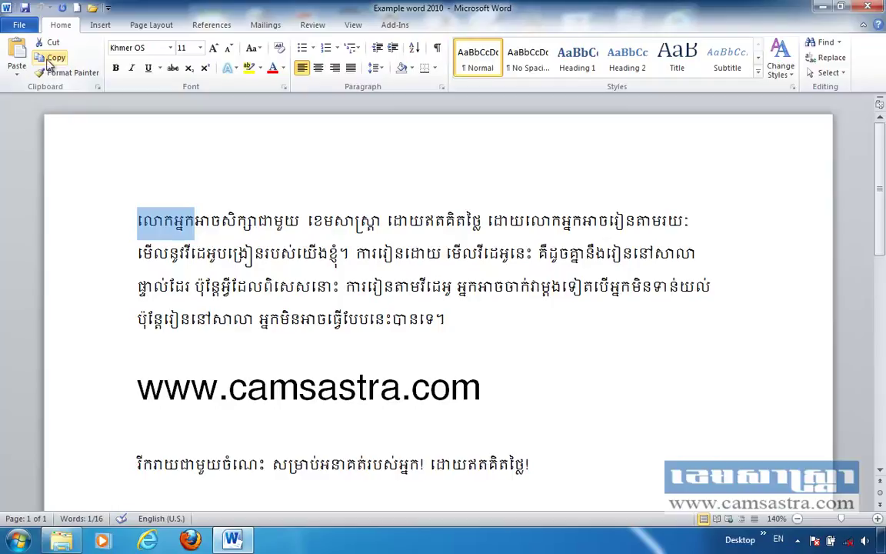
scroll(269, 261, down, 2)
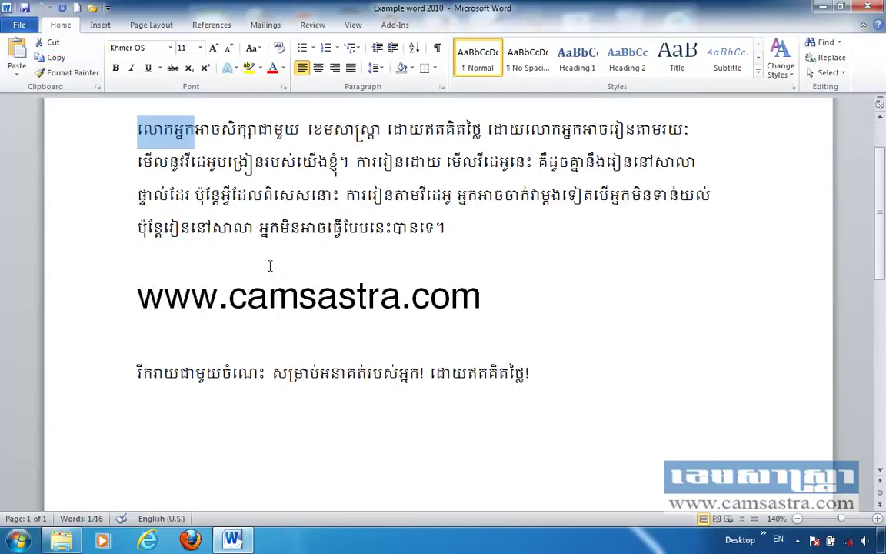
click(173, 409)
click(556, 377)
key(Return)
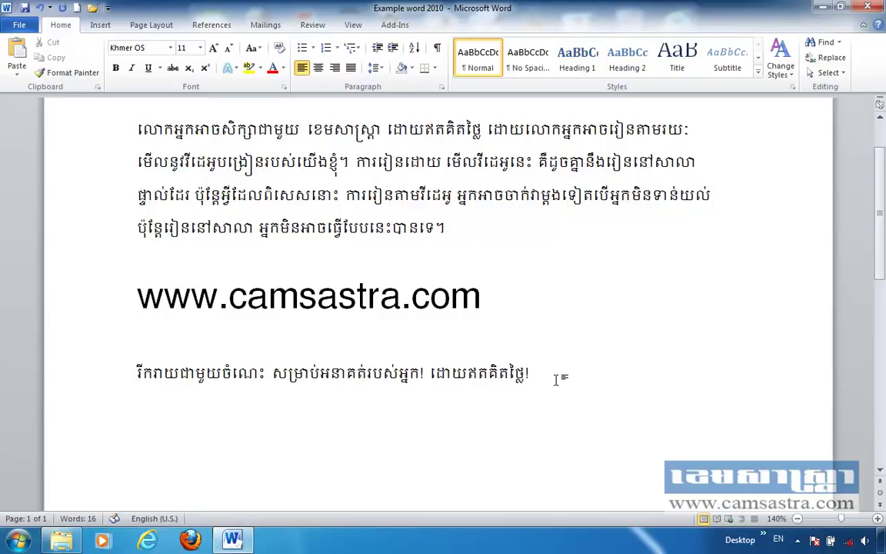
text(លោកអ្នក)
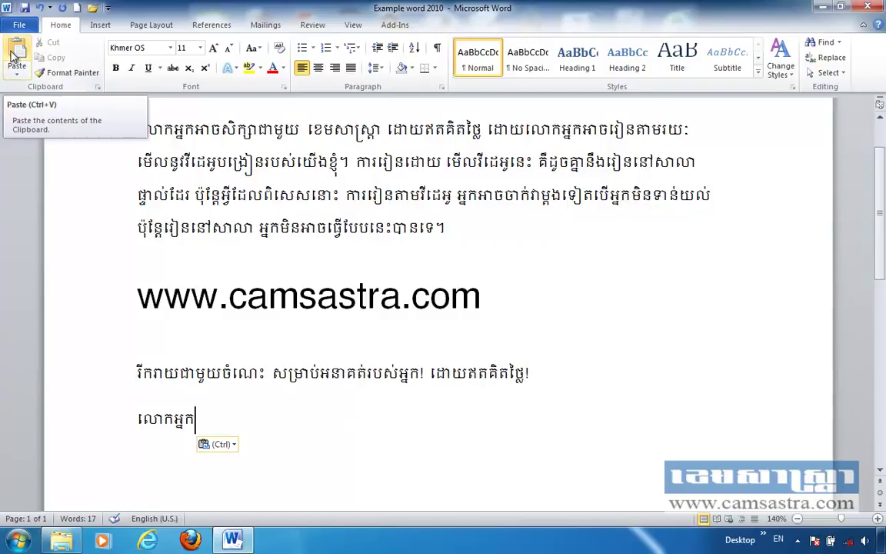
click(13, 56)
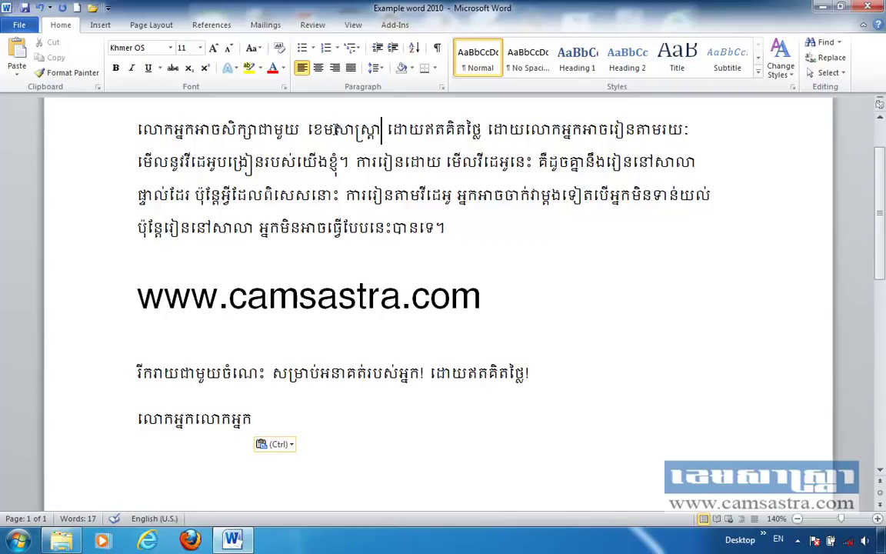
Cut ខេមសាស្ត្រា from the first line and paste it at the end of the last line.
double_click(345, 123)
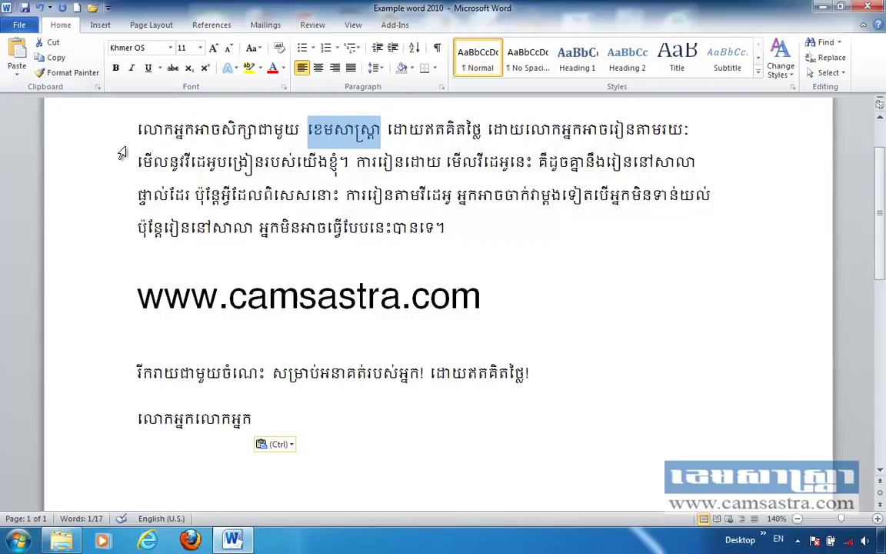
key(ctrl+x)
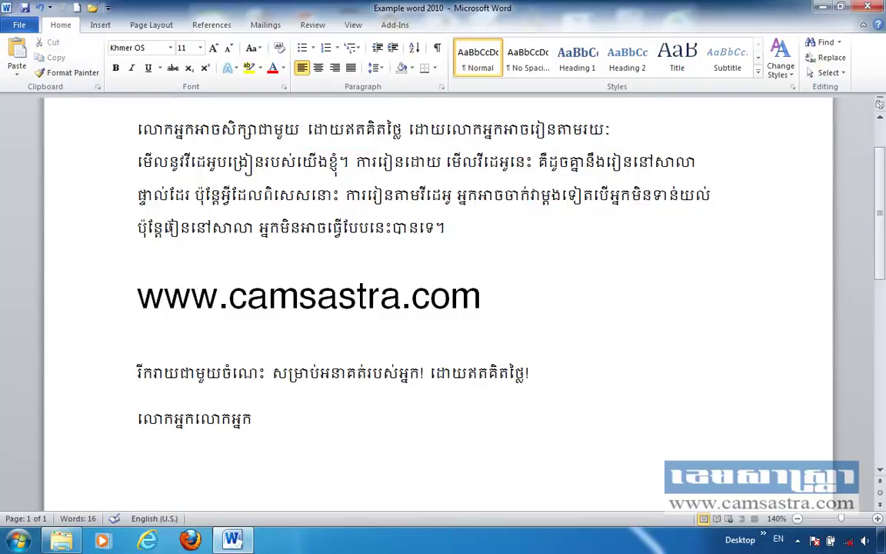
click(291, 420)
key(ctrl+v)
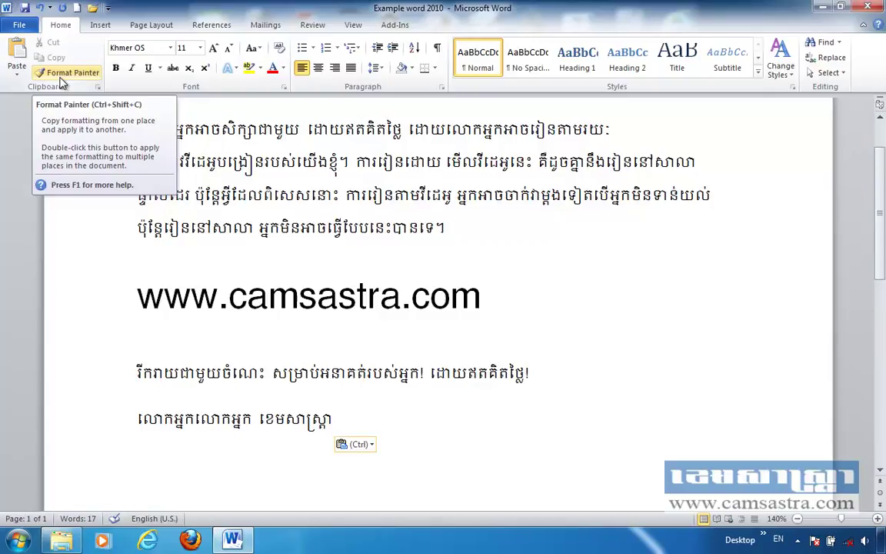
Compare the web address line's font size with the last Khmer line's.
click(160, 300)
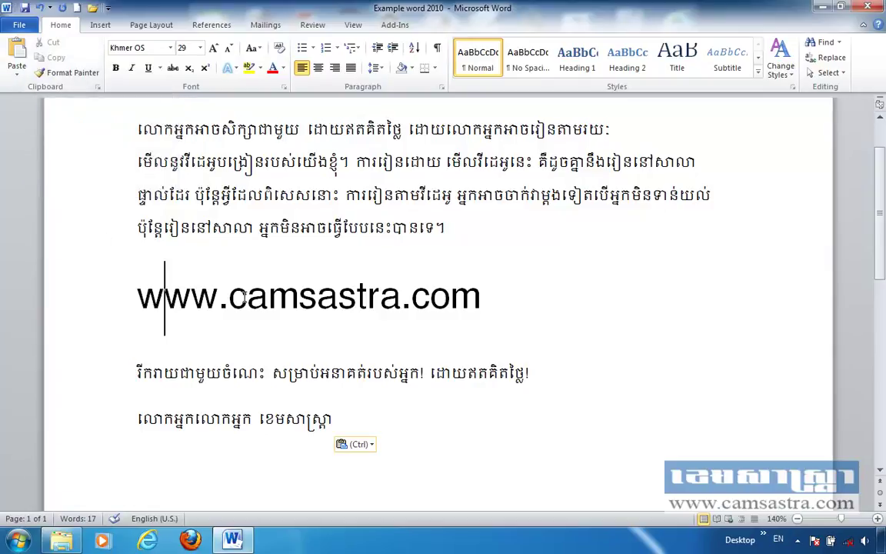
key(Right)
drag(336, 419, 137, 419)
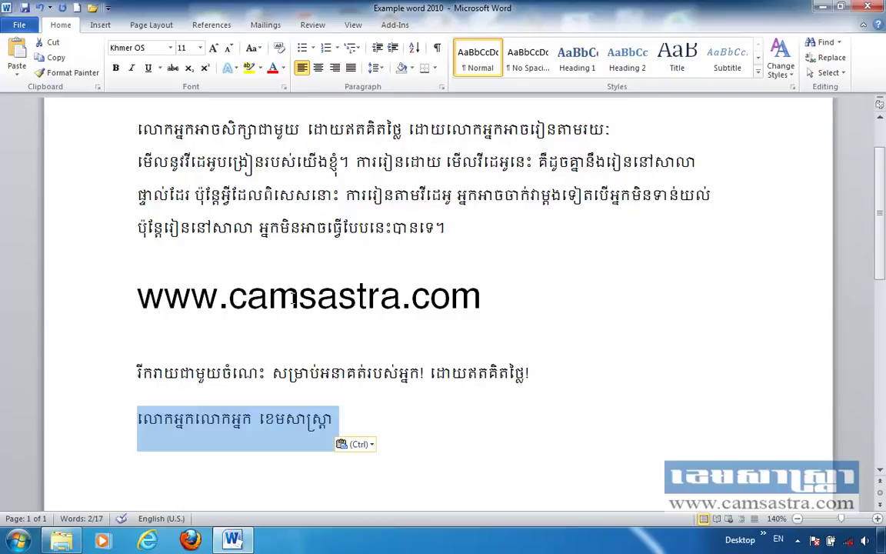
click(206, 305)
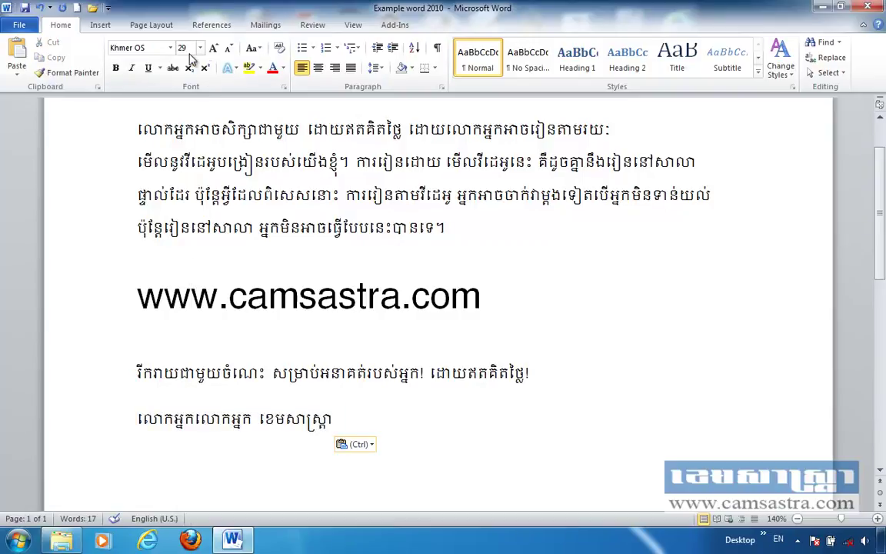
click(340, 421)
Format Paint the web address style onto the last Khmer line and shrink body text to 10.
click(138, 296)
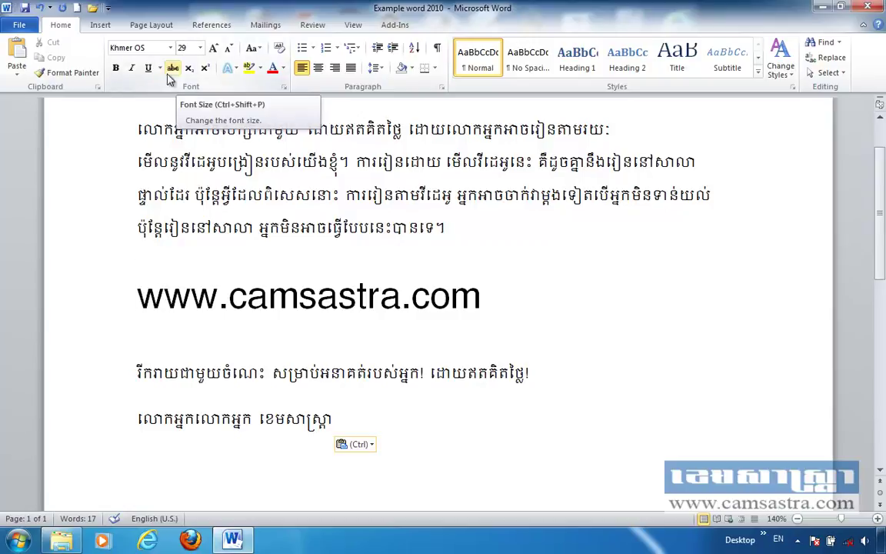
click(67, 73)
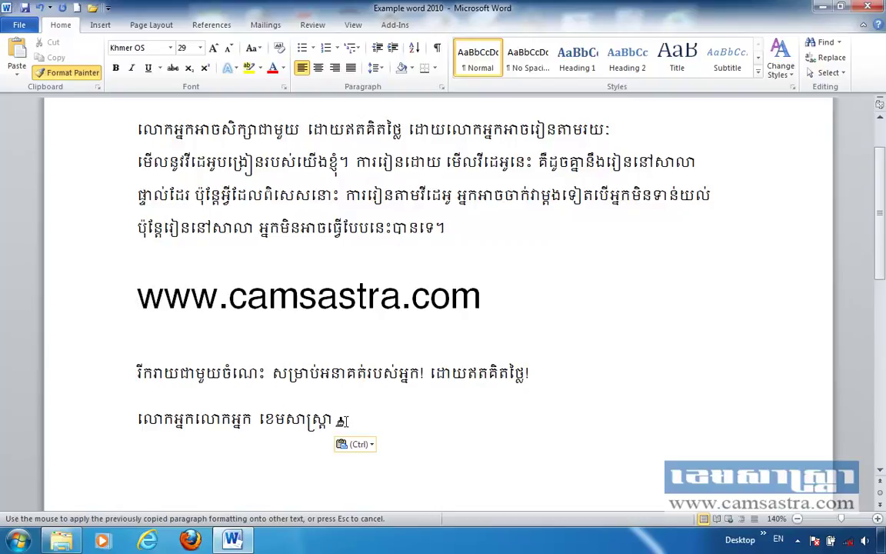
mouse_move(335, 420)
mouse_down()
mouse_move(258, 412)
mouse_move(121, 419)
mouse_up()
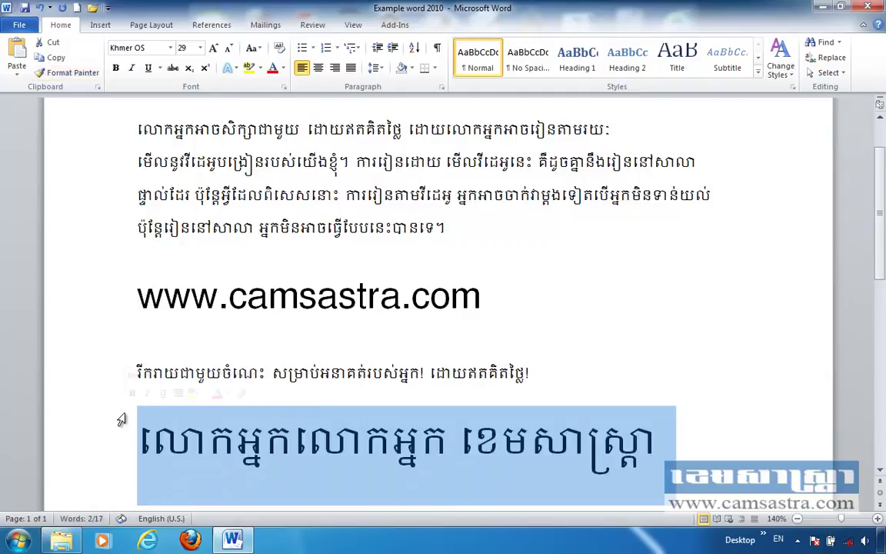
click(211, 450)
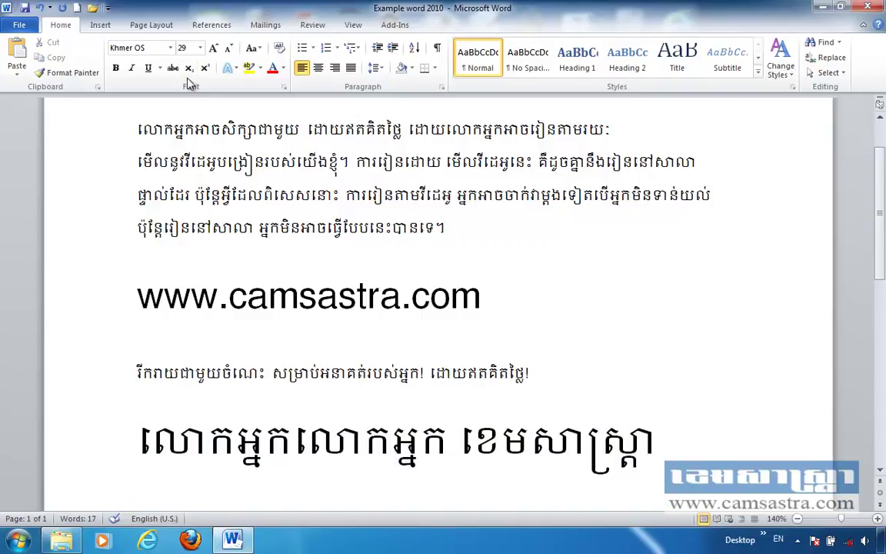
click(191, 298)
click(423, 347)
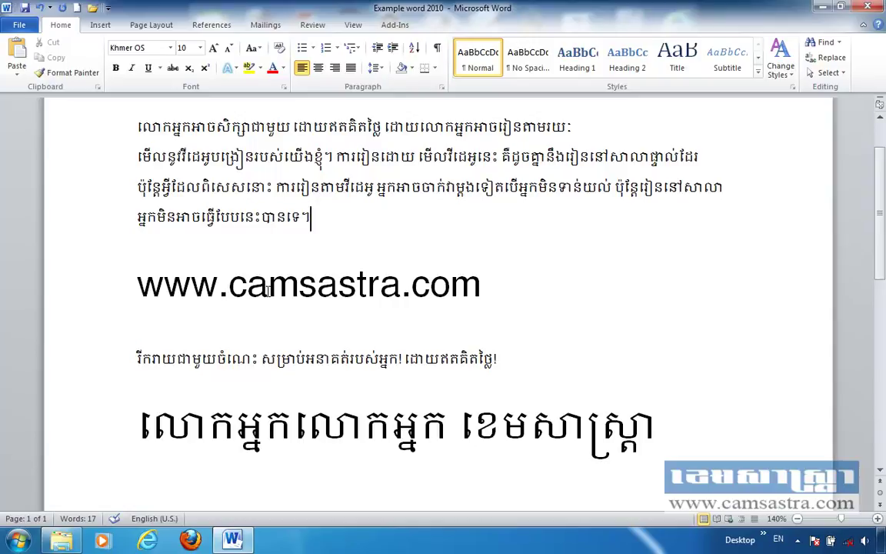
Open 'Example word 2010 - Table of content' and scroll to its page-2 Charity section.
key(ctrl+o)
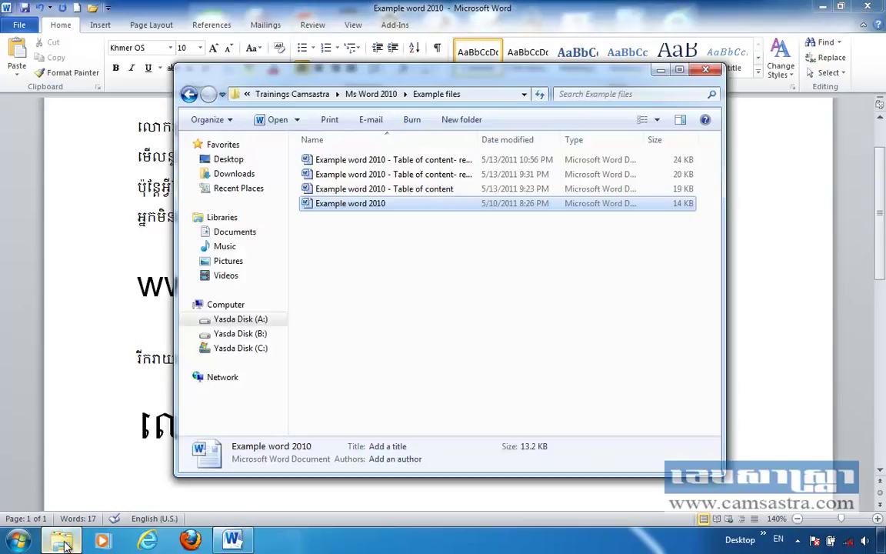
click(385, 192)
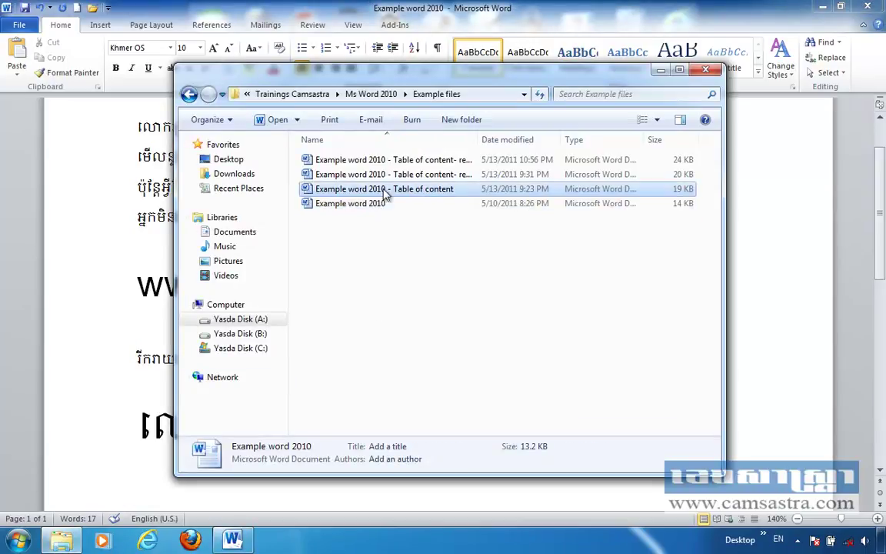
double_click(385, 193)
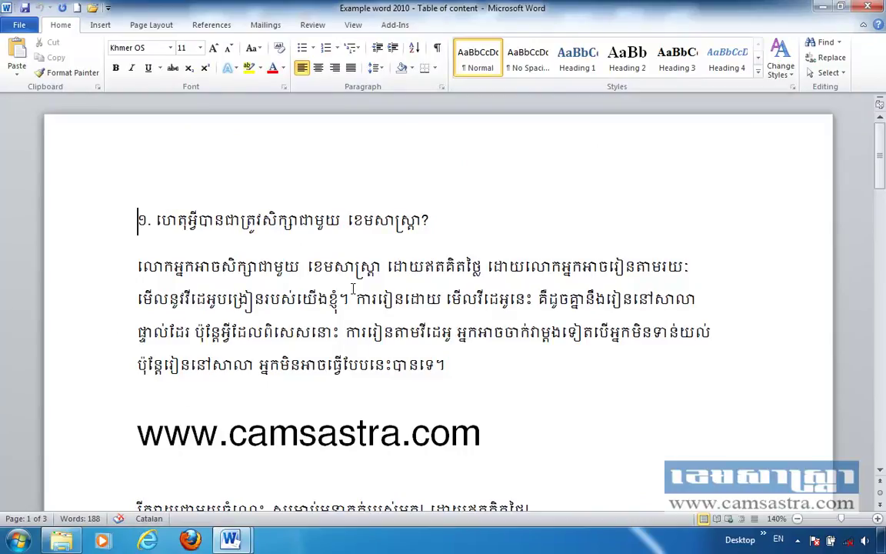
scroll(357, 314, down, 2)
scroll(361, 331, down, 3)
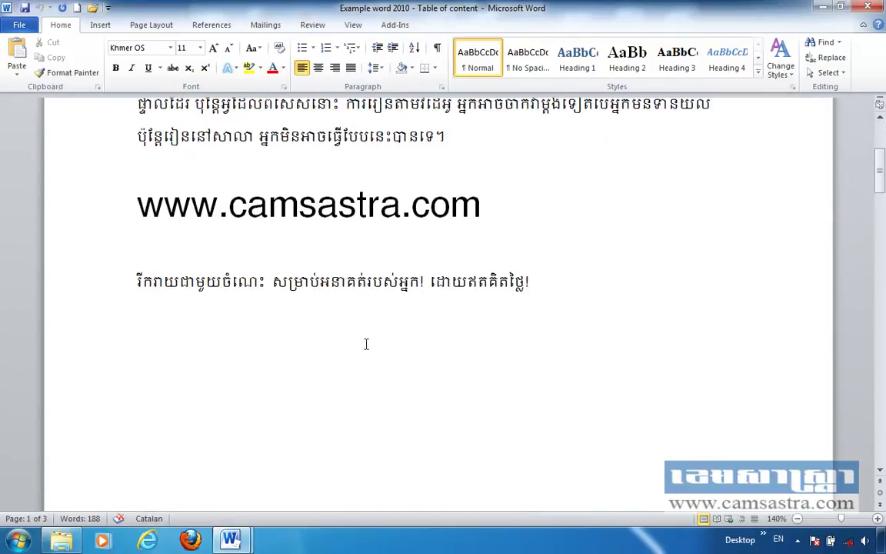
scroll(367, 344, down, 3)
scroll(366, 345, down, 2)
scroll(366, 346, down, 2)
scroll(366, 346, down, 5)
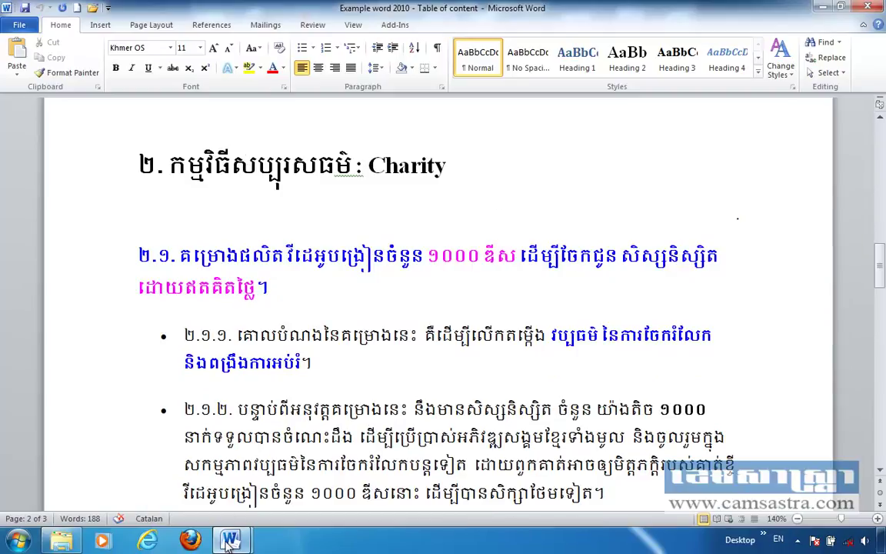
Place the cursor after Example word 2010's first paragraph, then return to Table of content.
mouse_move(230, 540)
click(163, 427)
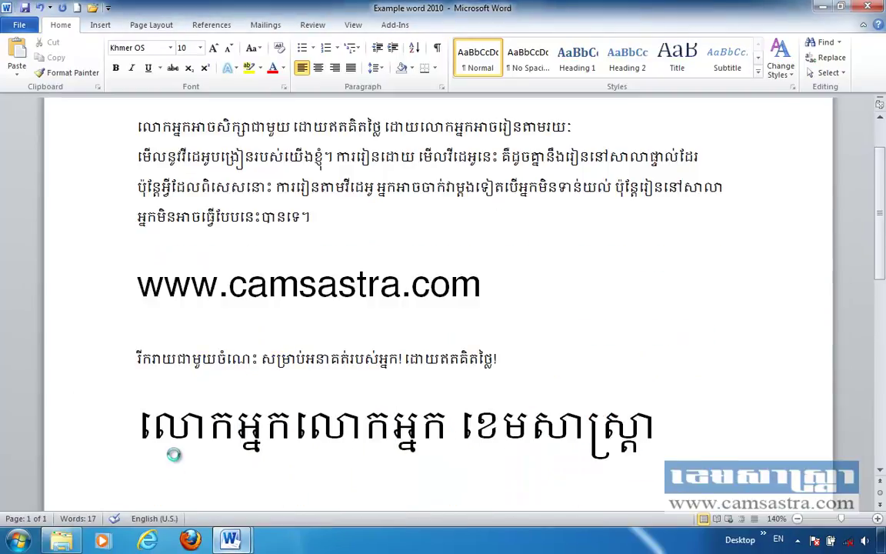
click(322, 252)
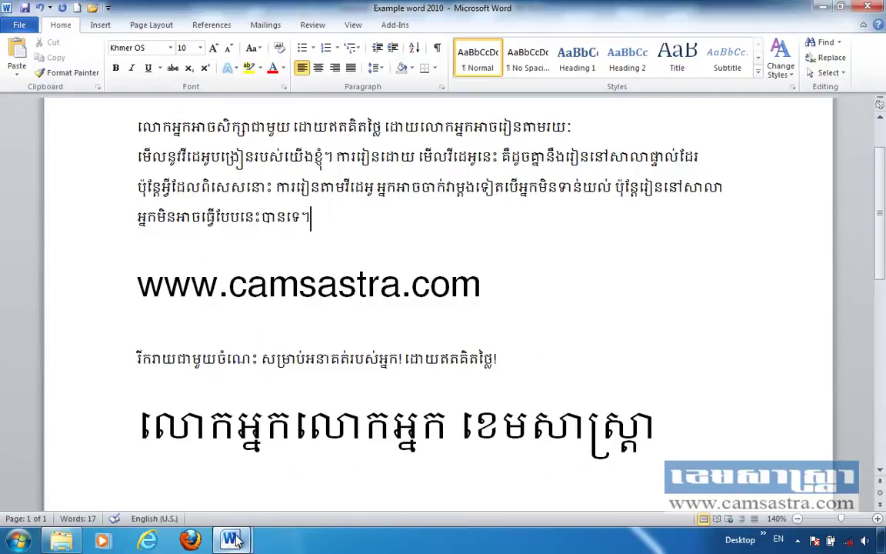
click(308, 458)
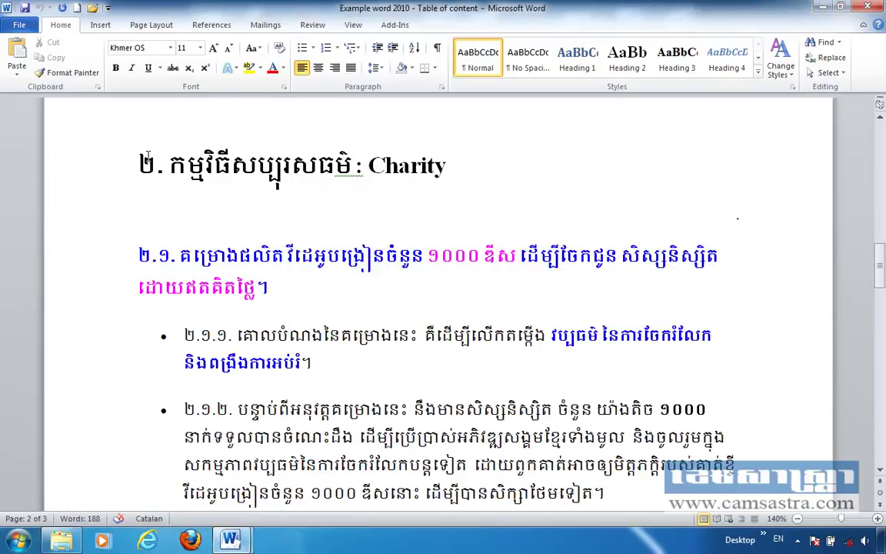
Copy the Charity section through the closing thanks and return to Example word 2010.
mouse_move(133, 163)
mouse_down()
mouse_move(453, 543)
mouse_move(439, 459)
mouse_up()
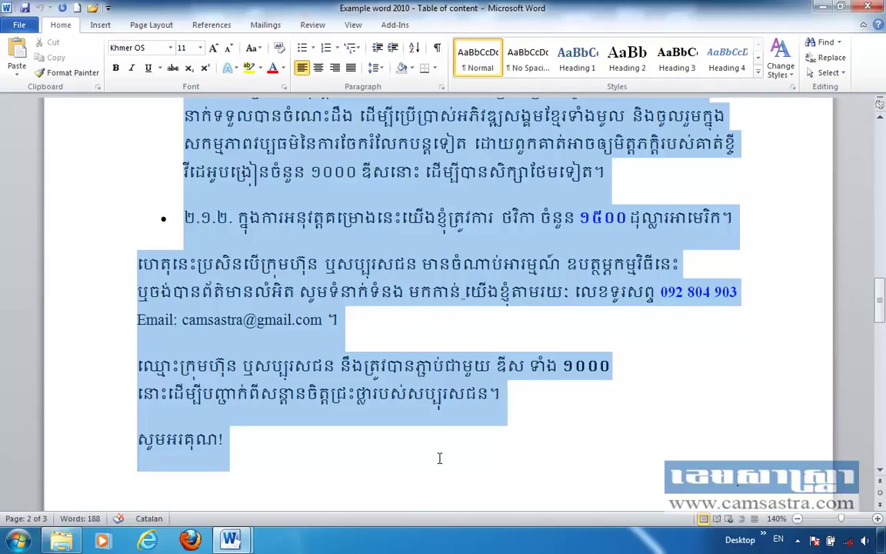
right_click(310, 288)
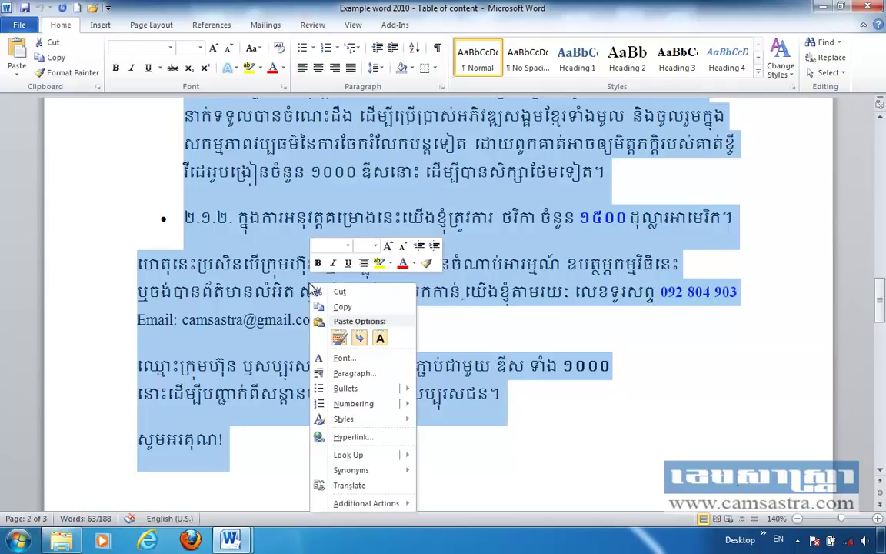
click(346, 308)
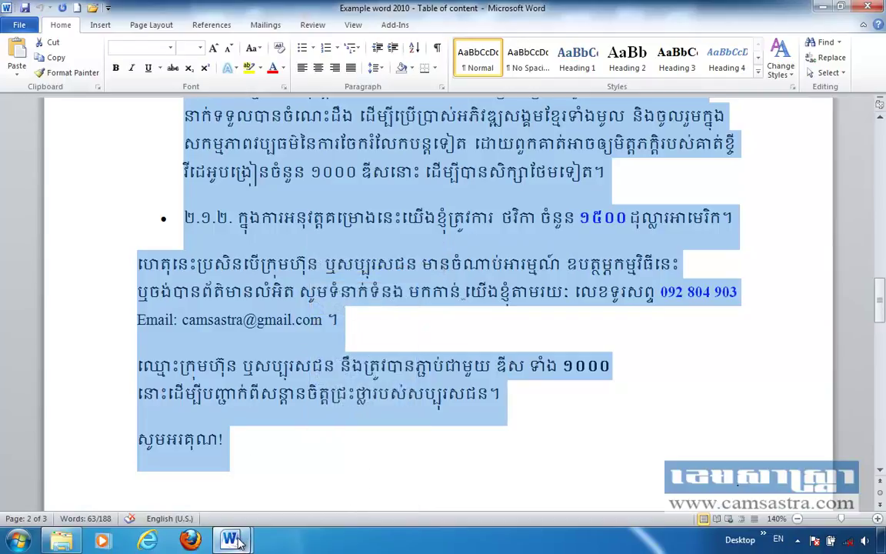
click(170, 468)
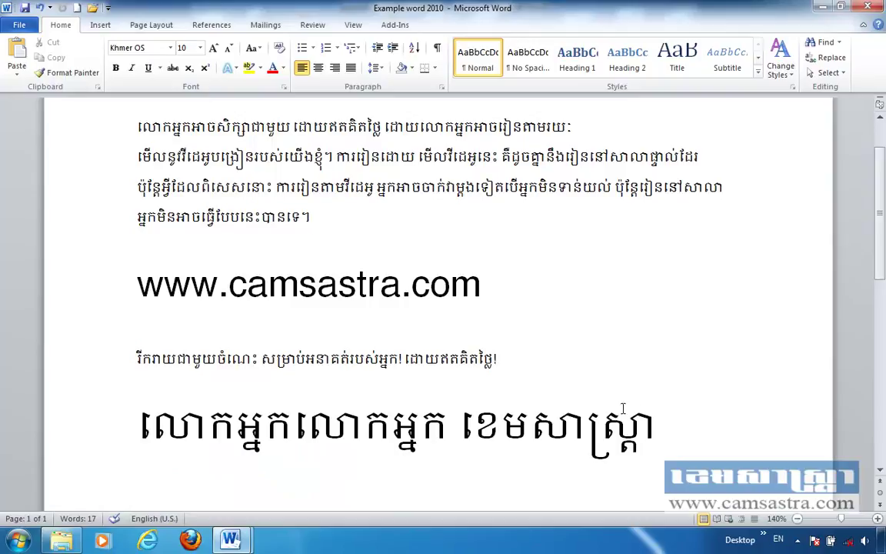
On a new line below the Khmer line, Paste Special as a Microsoft Word Document Object shown as an icon.
click(670, 426)
scroll(608, 362, down, 1)
key(Return)
scroll(593, 346, down, 2)
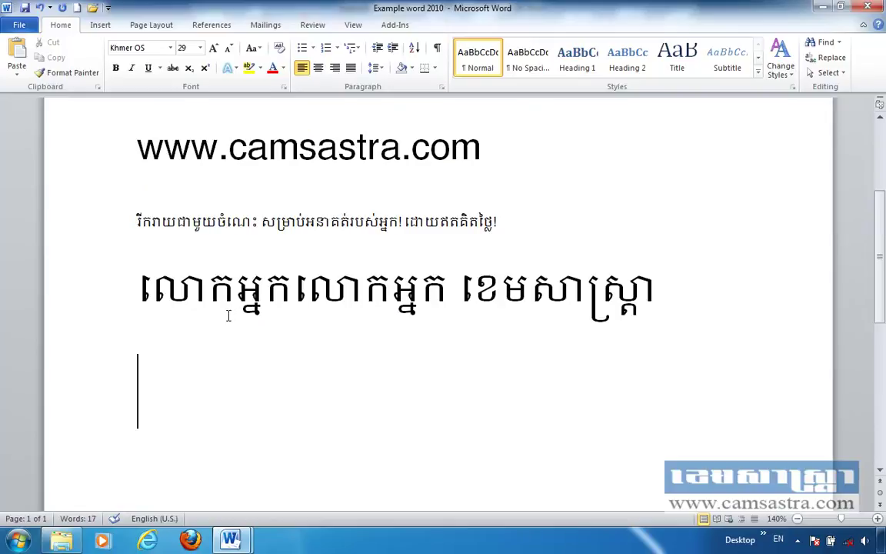
click(16, 74)
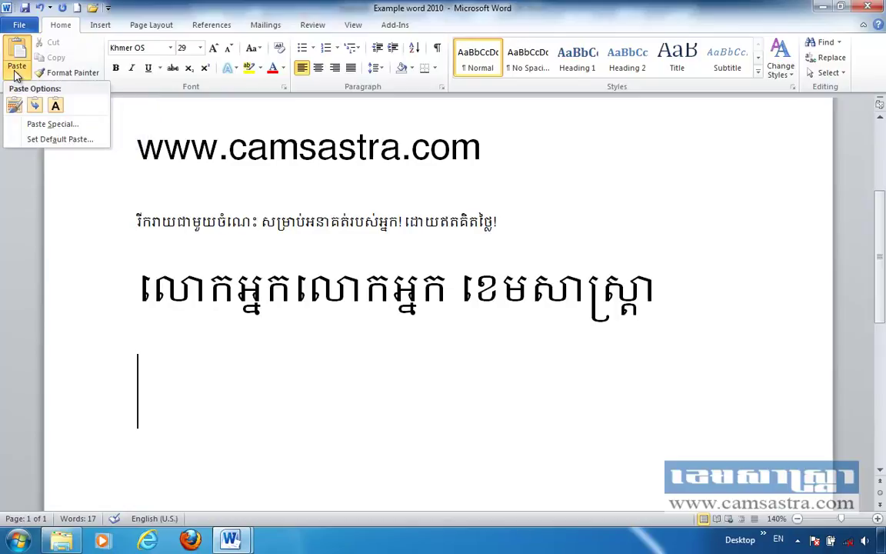
click(39, 127)
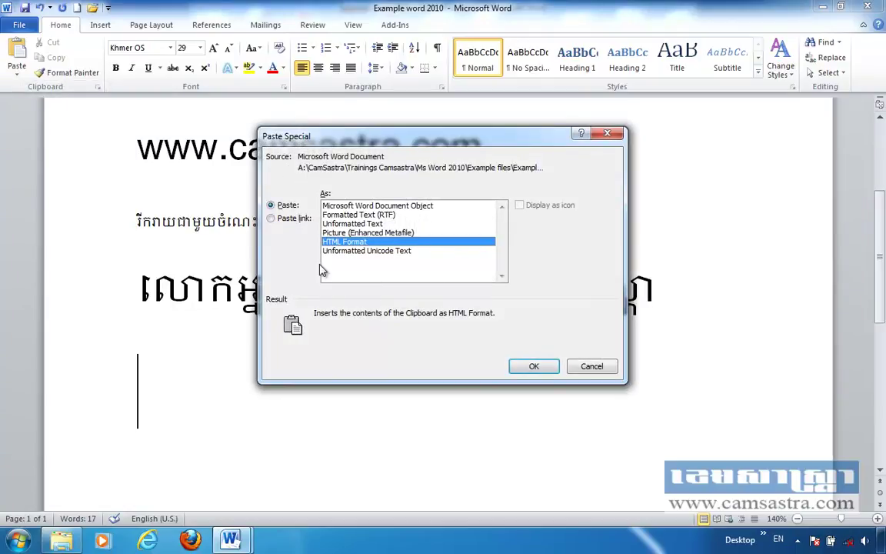
click(351, 207)
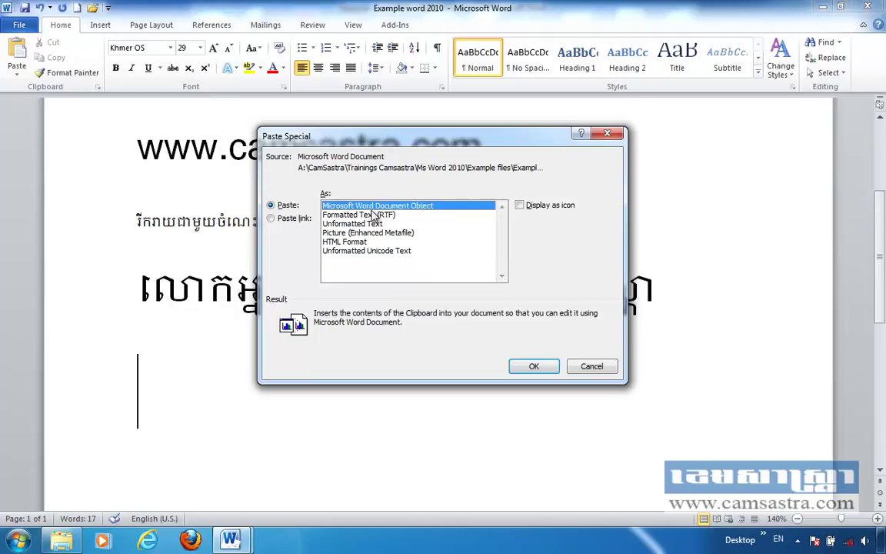
click(521, 208)
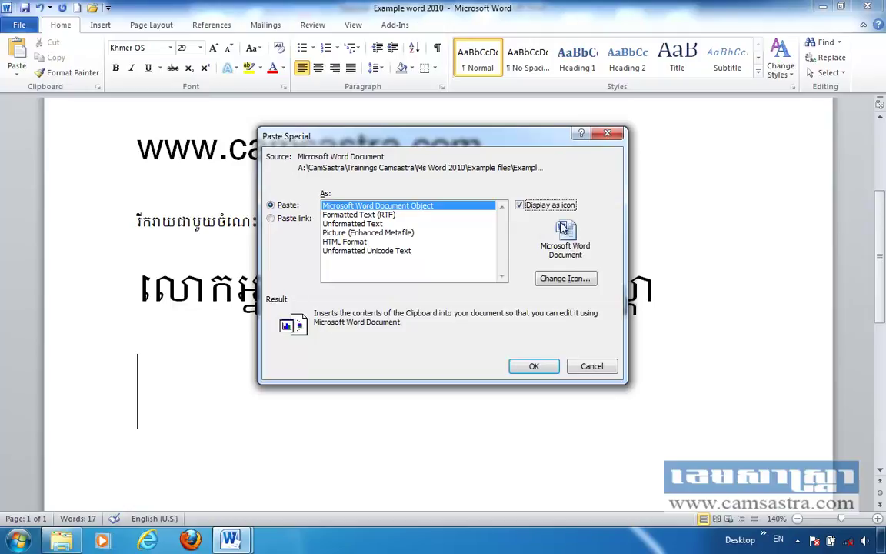
click(533, 367)
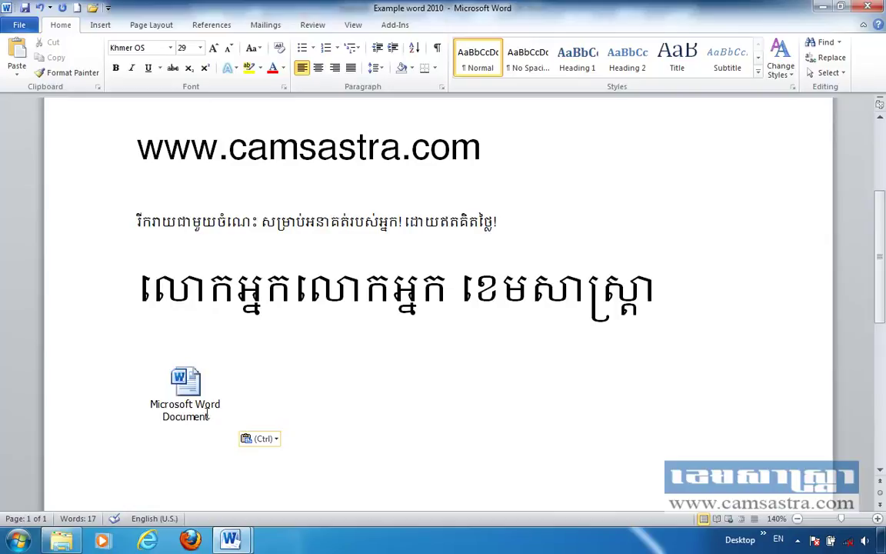
double_click(190, 392)
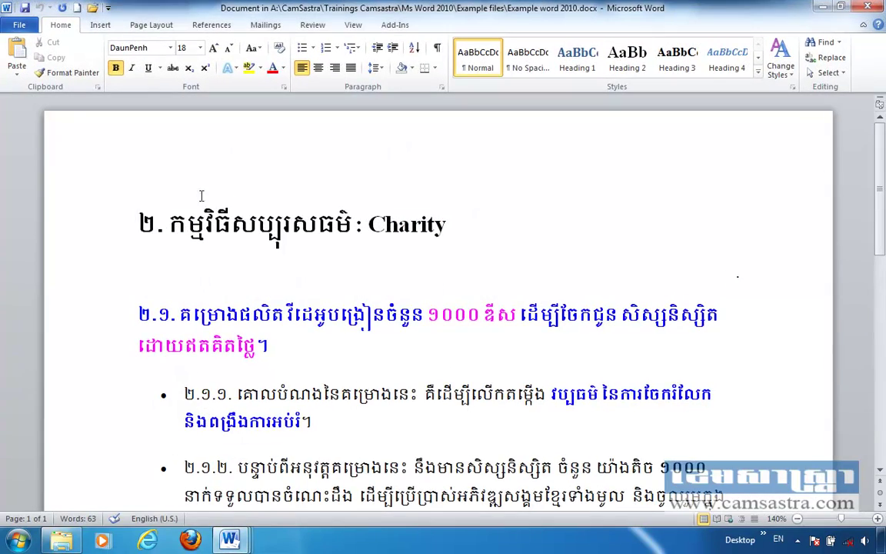
scroll(316, 304, down, 2)
scroll(316, 304, down, 3)
scroll(315, 304, down, 3)
scroll(315, 312, up, 3)
scroll(315, 308, up, 2)
scroll(284, 279, up, 5)
scroll(300, 385, down, 3)
scroll(300, 384, down, 1)
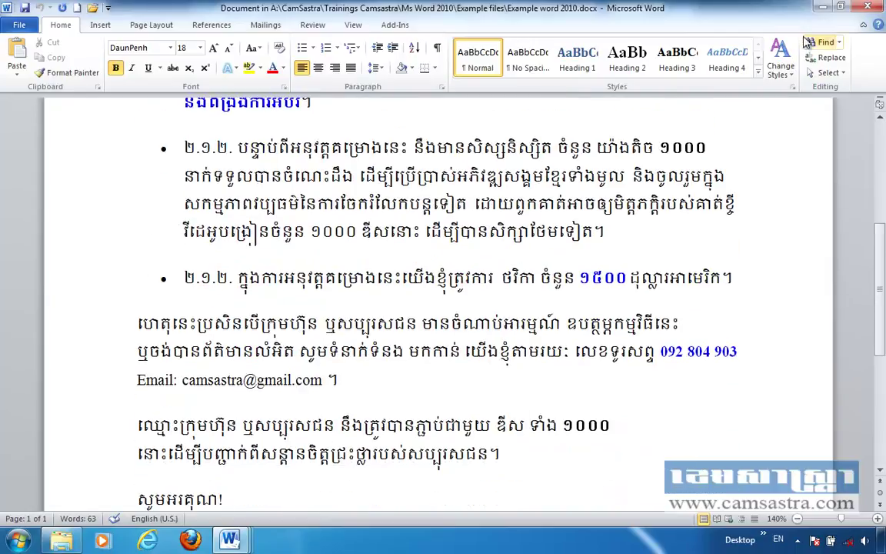
mouse_move(228, 539)
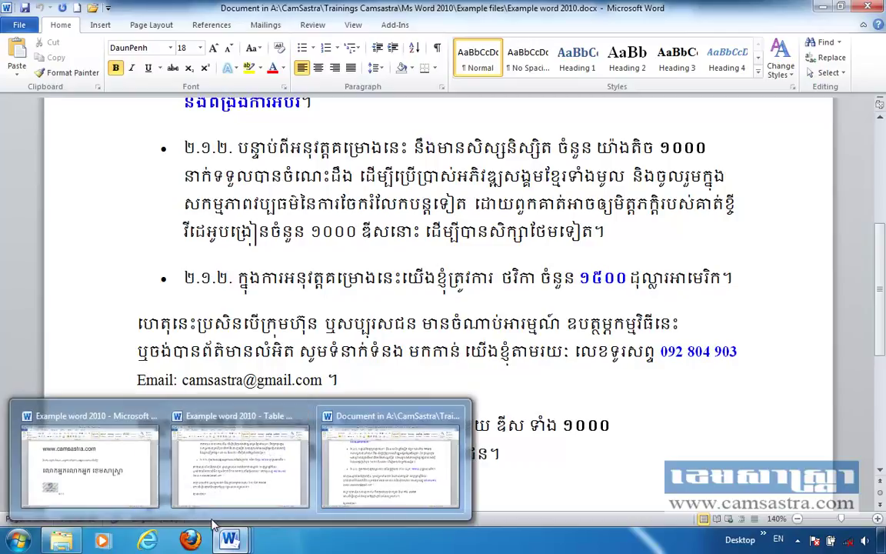
click(123, 458)
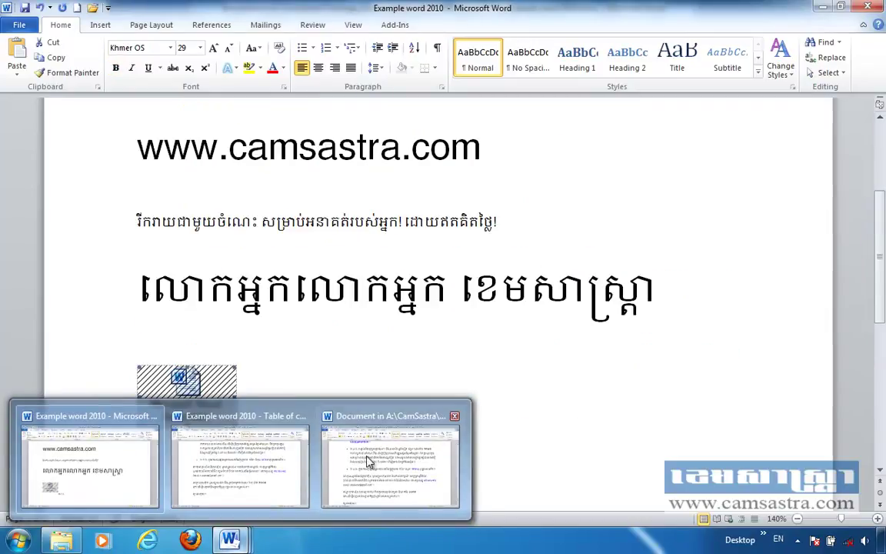
click(389, 446)
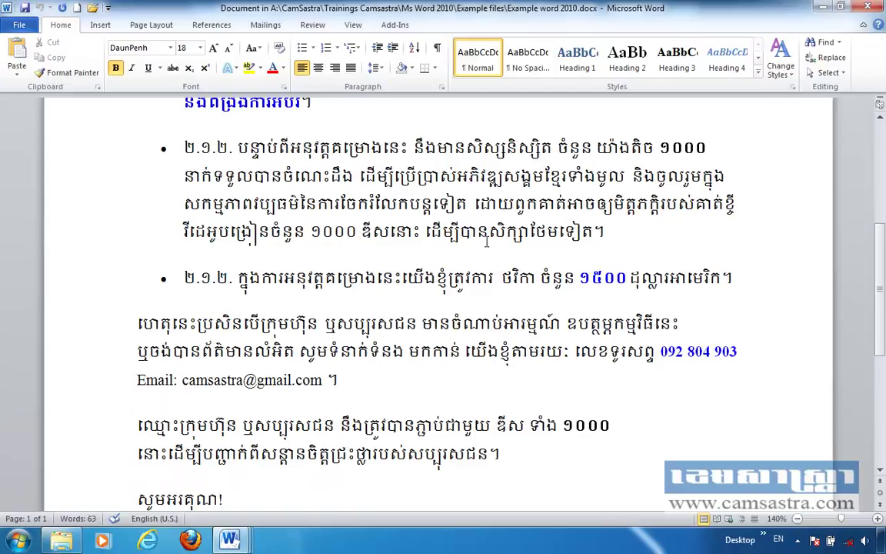
scroll(487, 241, up, 5)
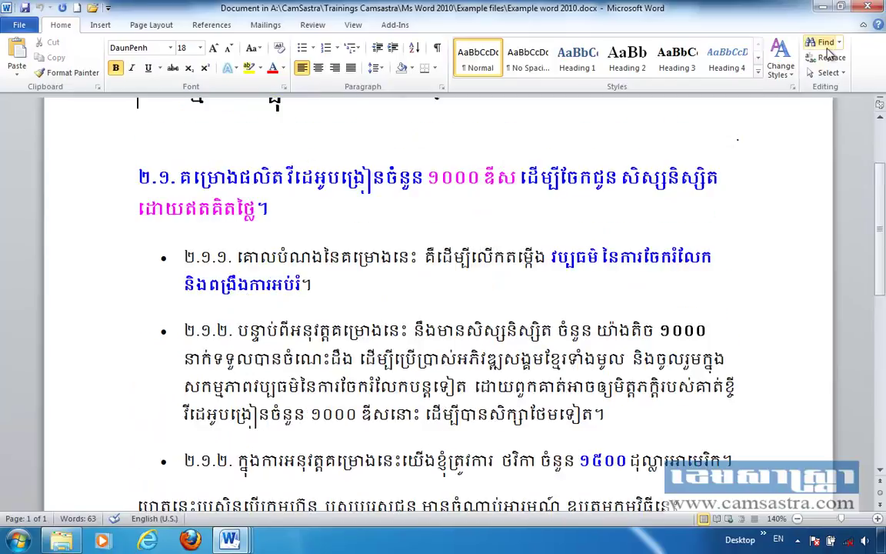
click(867, 7)
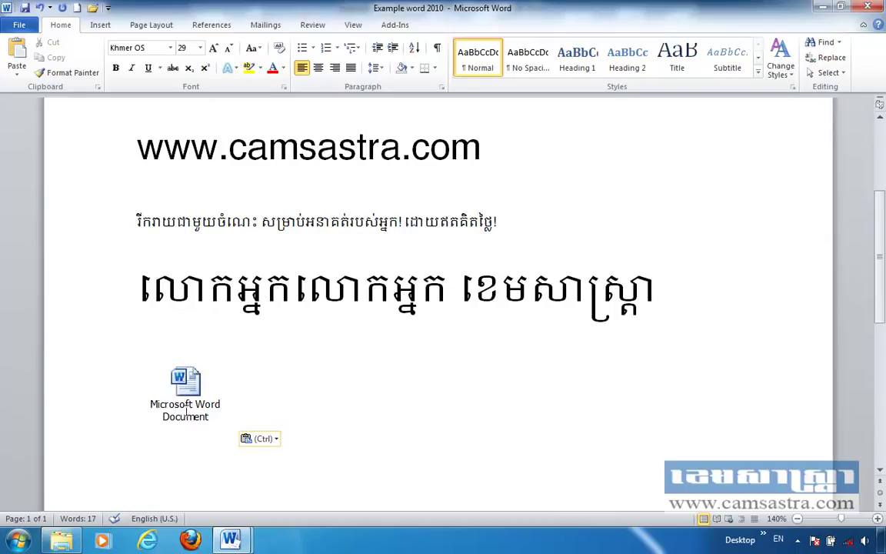
click(144, 400)
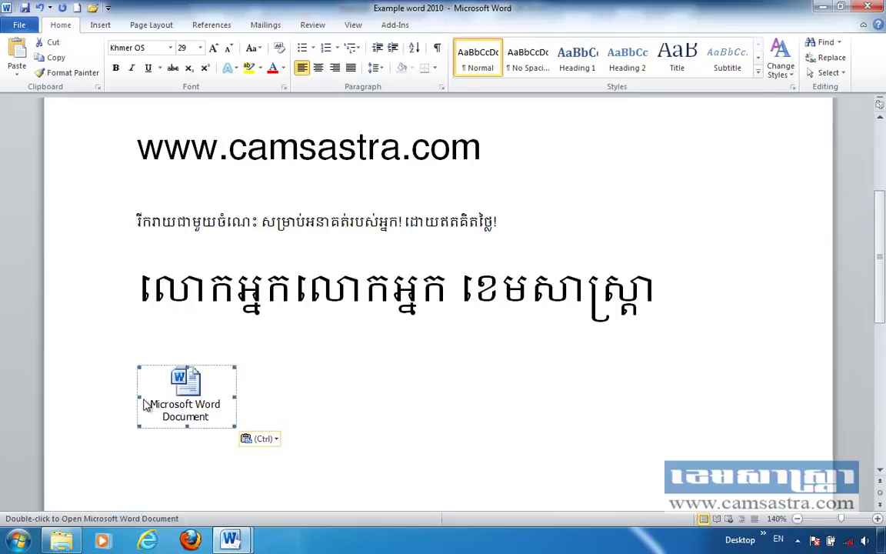
click(135, 400)
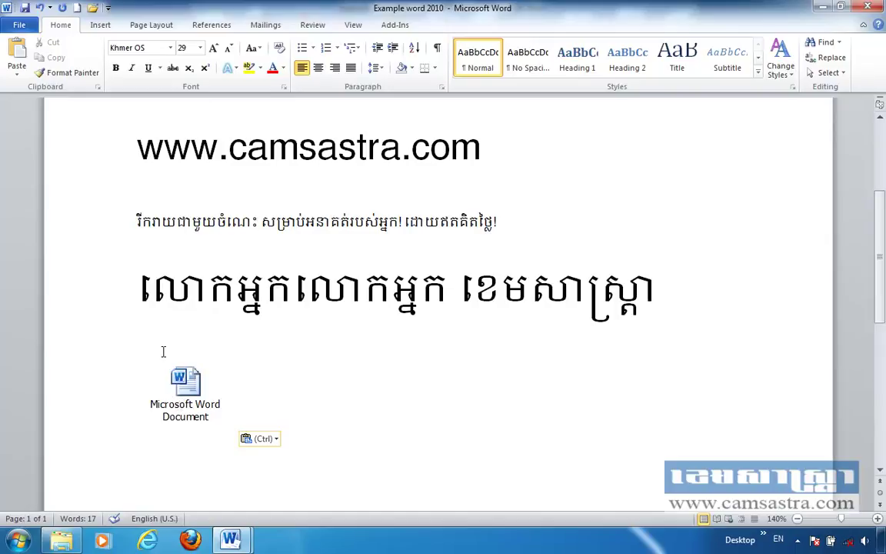
text(s)
key(BackSpace)
Type the caption សូមចុចដើម្បីមើលលំអិត and Format Paint the small sentence's formatting onto it.
text(សូមចុ)
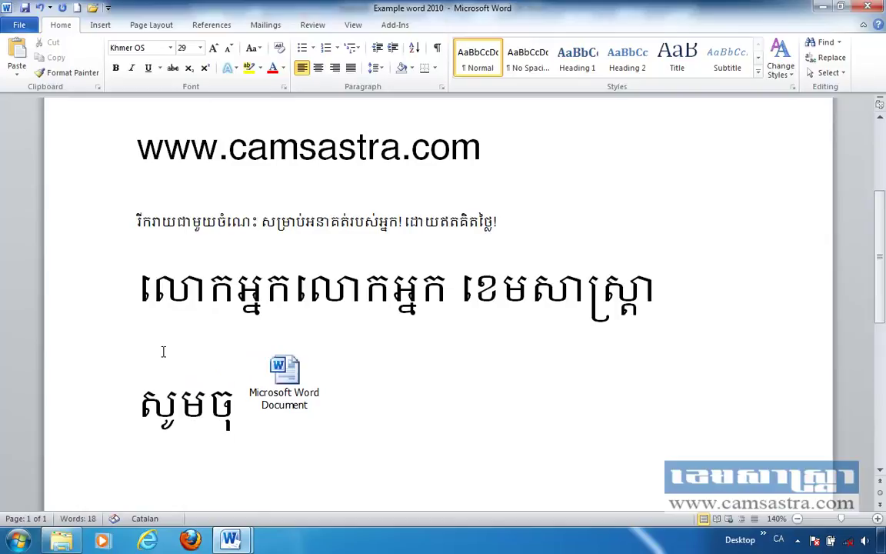
text(ចដើ)
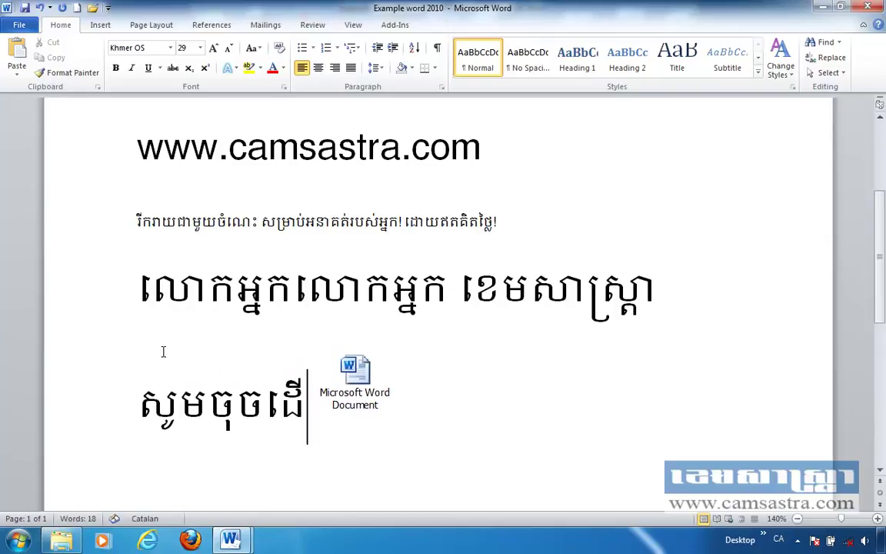
text(ម្បី)
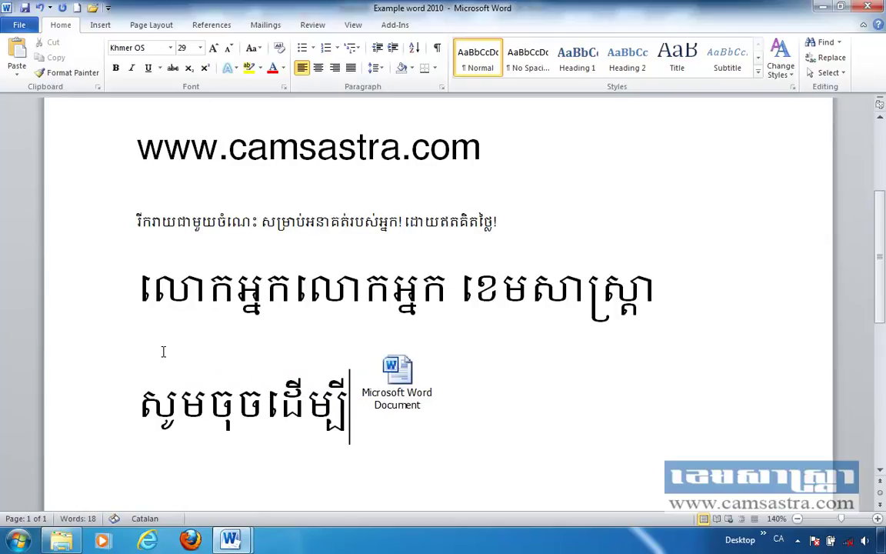
text(មើល)
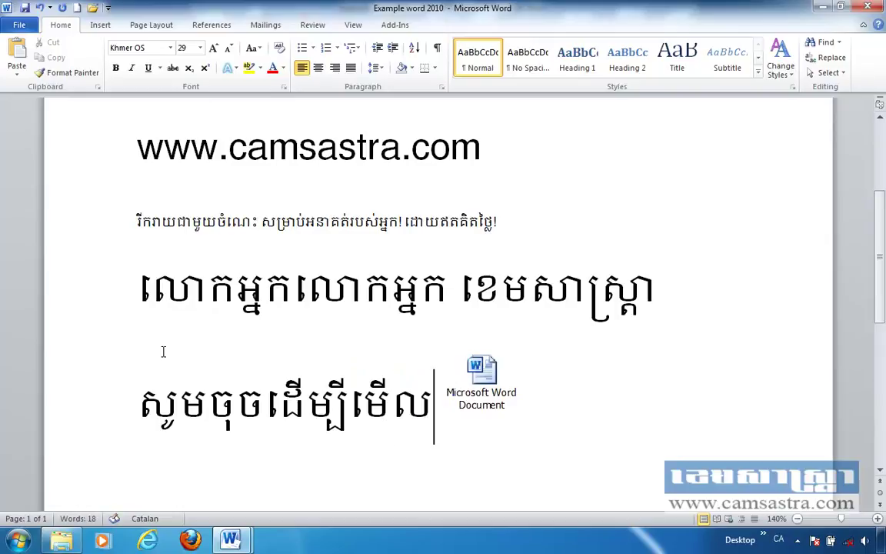
text(លំអិត)
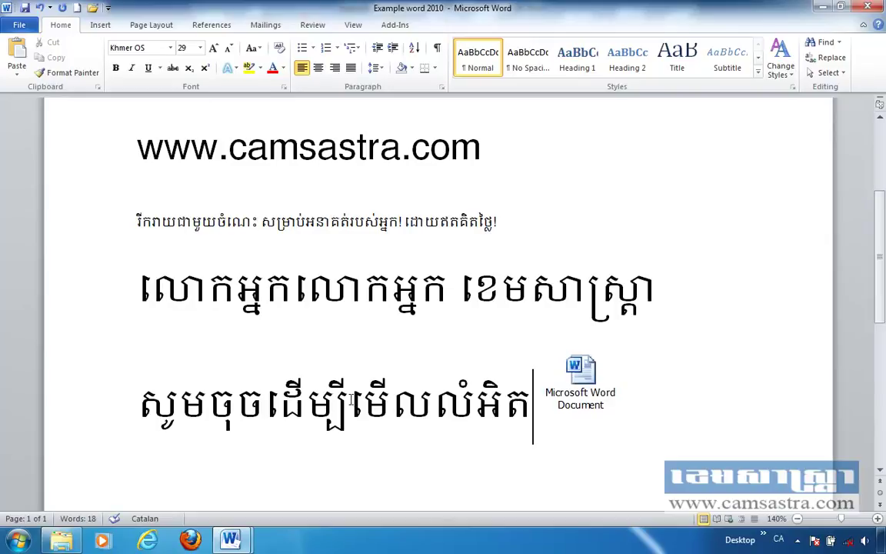
click(163, 235)
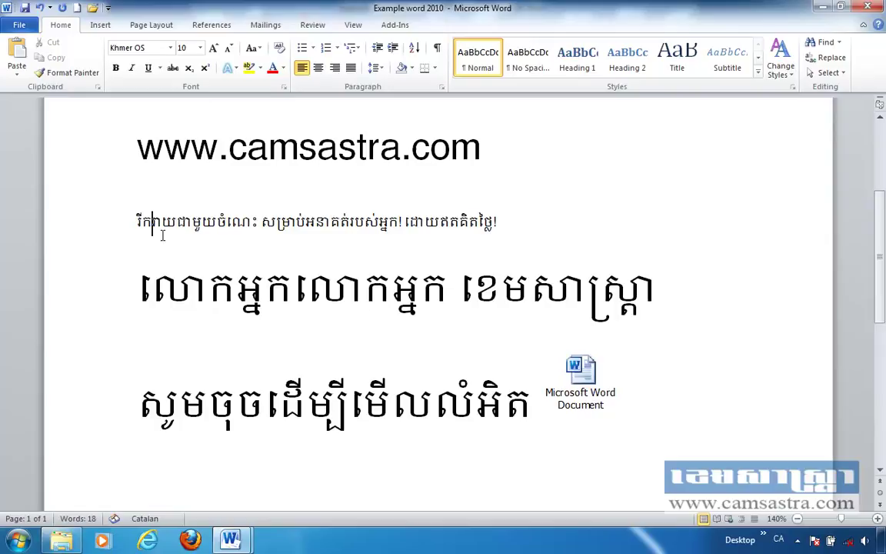
click(42, 73)
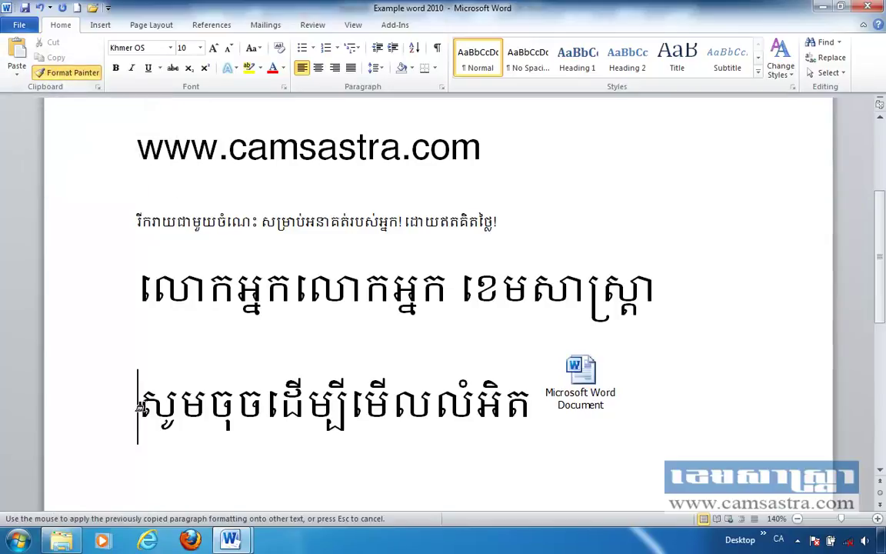
drag(138, 409, 531, 407)
click(234, 430)
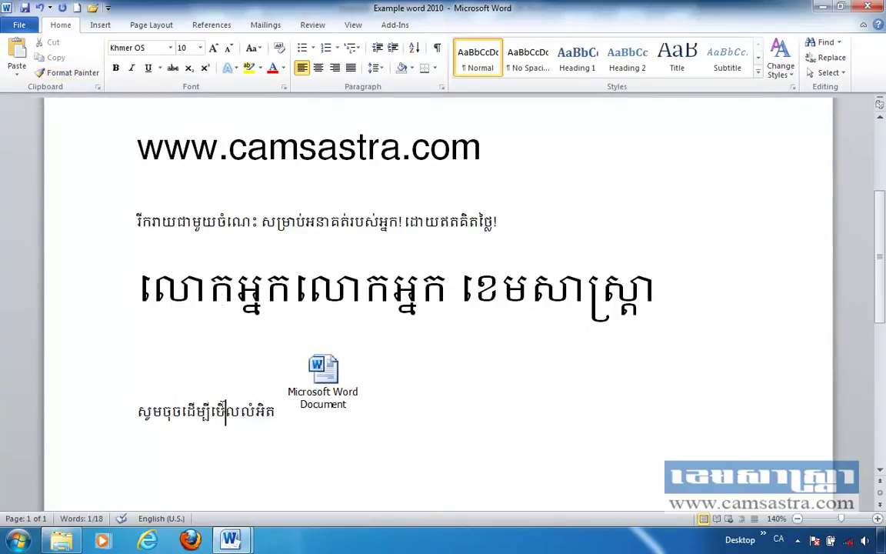
Add an empty line right after the embedded document icon.
click(384, 398)
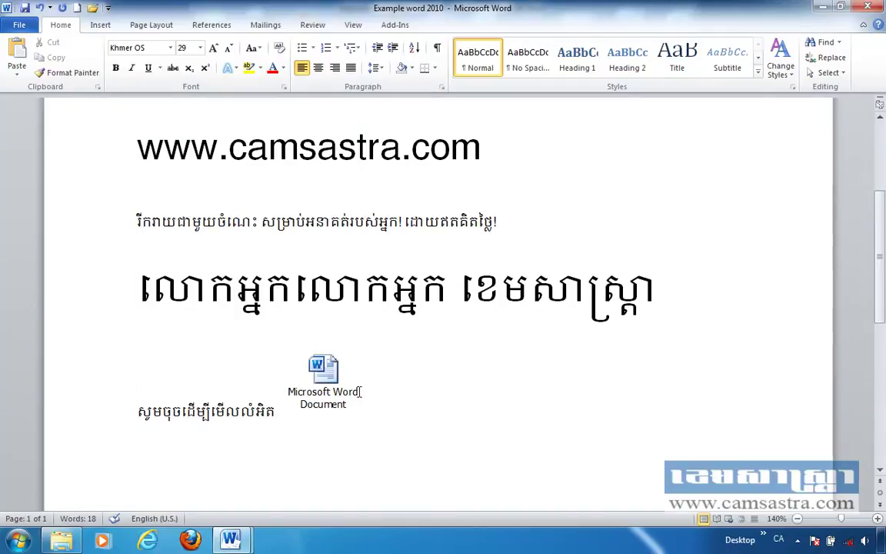
key(Return)
scroll(344, 380, down, 1)
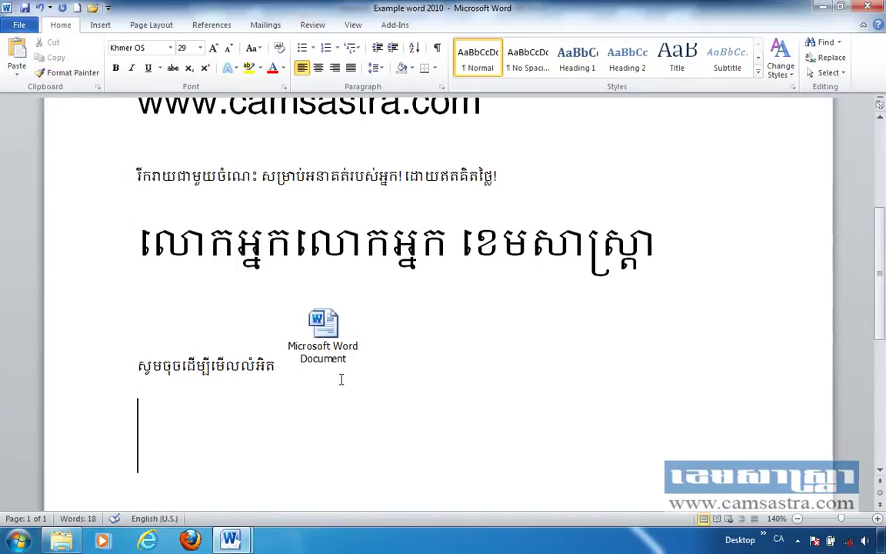
Paste Special the copied Charity text as formatted text and scroll to its end.
click(18, 71)
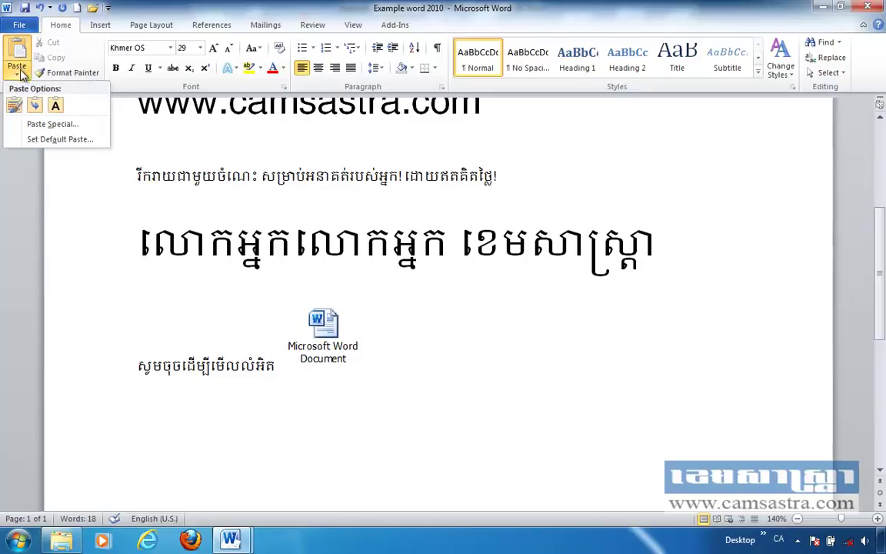
click(43, 125)
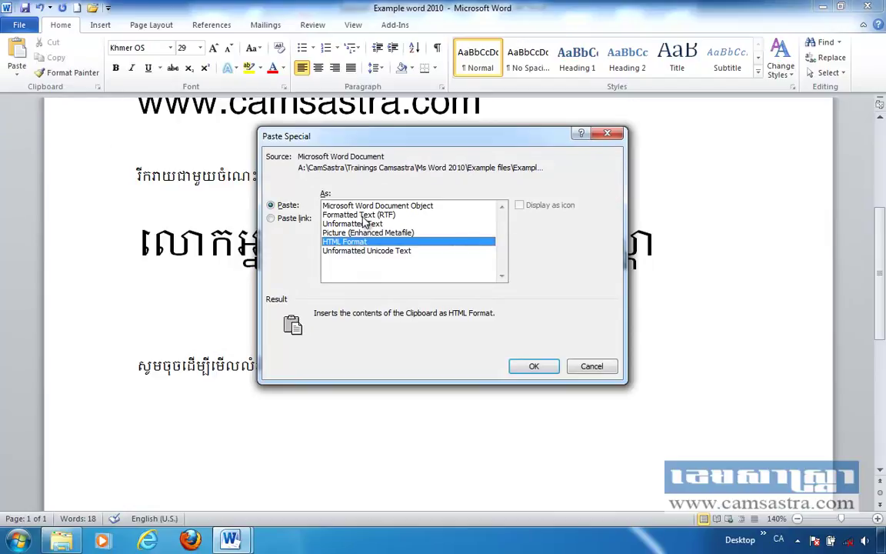
click(338, 216)
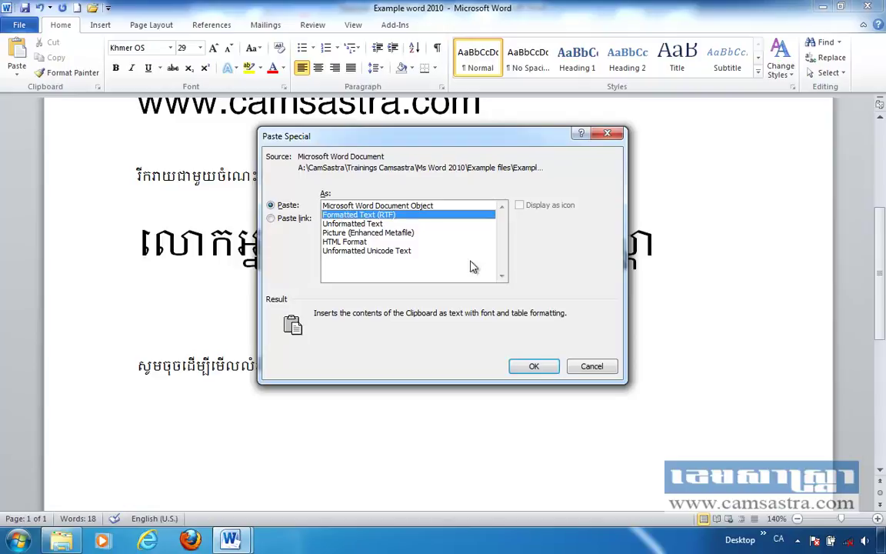
click(534, 367)
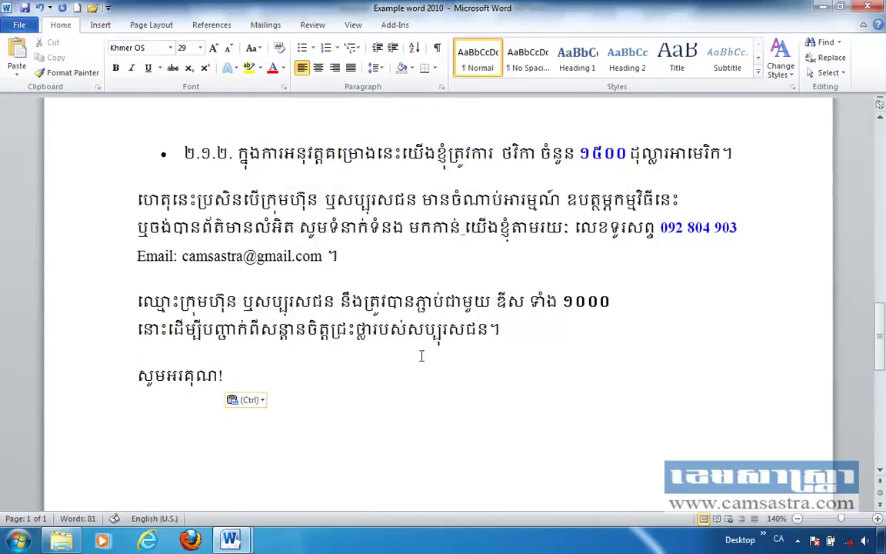
scroll(298, 293, up, 3)
scroll(299, 293, up, 2)
scroll(299, 293, up, 3)
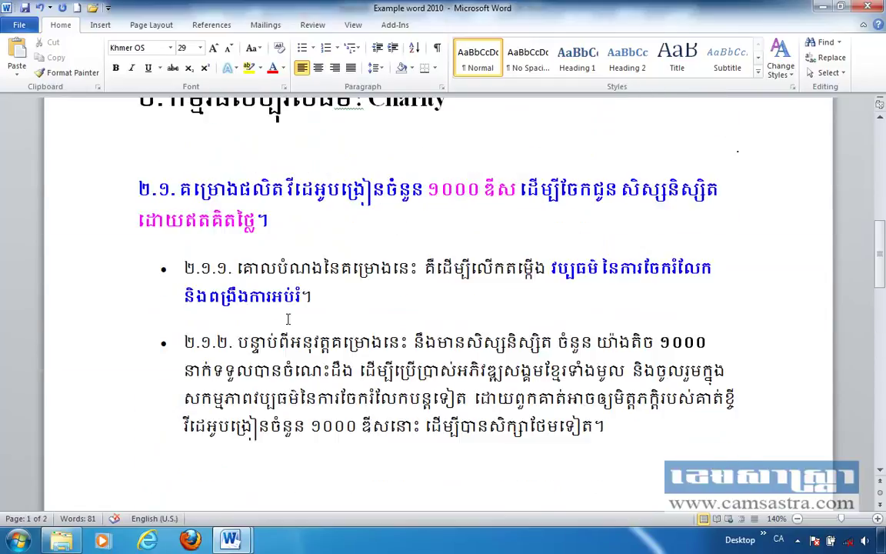
scroll(292, 323, down, 5)
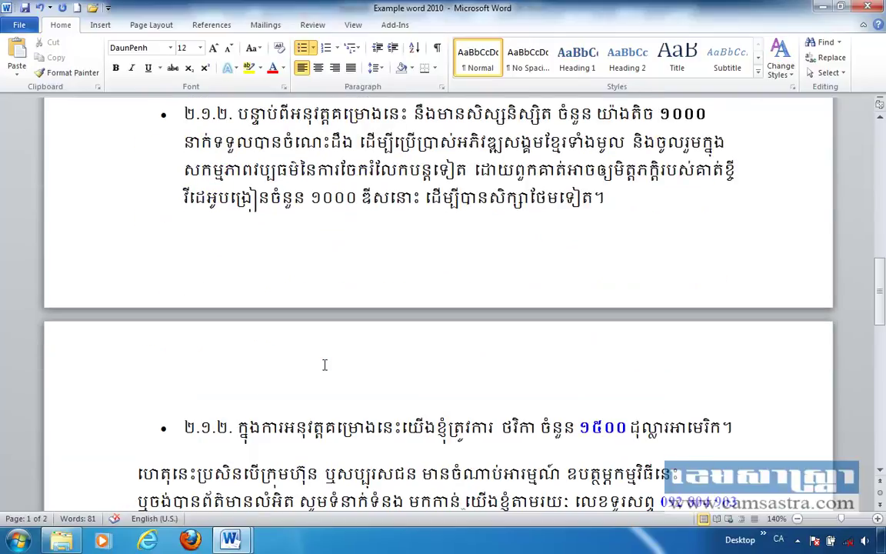
scroll(325, 364, down, 4)
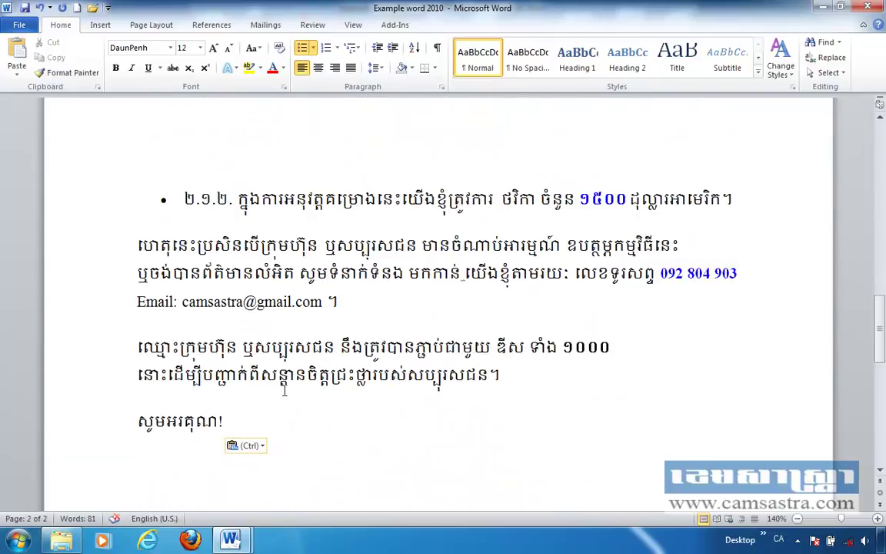
Switch the pasted Charity text to Keep Text Only, then click into its heading line.
click(262, 450)
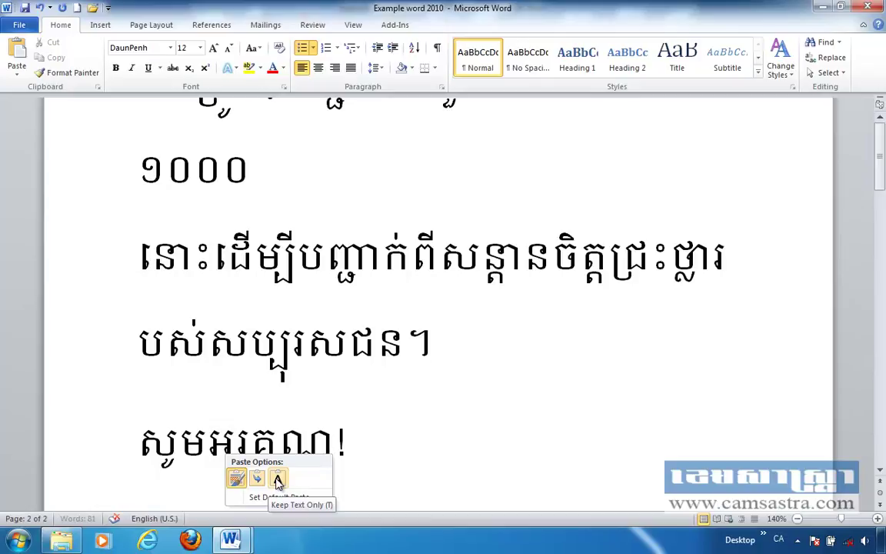
click(277, 481)
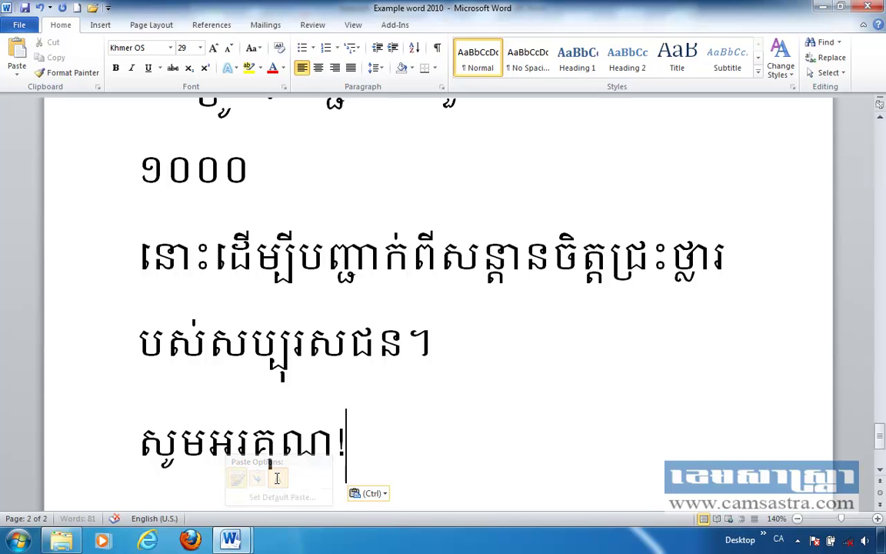
scroll(283, 297, up, 5)
scroll(281, 281, up, 4)
scroll(281, 280, up, 3)
scroll(281, 280, up, 2)
scroll(280, 280, up, 2)
scroll(281, 280, up, 2)
scroll(280, 280, up, 3)
scroll(281, 280, up, 3)
scroll(281, 280, up, 2)
scroll(280, 280, up, 3)
scroll(280, 280, up, 3)
scroll(280, 278, up, 2)
scroll(332, 271, up, 5)
scroll(302, 277, up, 3)
scroll(304, 277, up, 3)
scroll(306, 277, up, 3)
scroll(310, 276, up, 3)
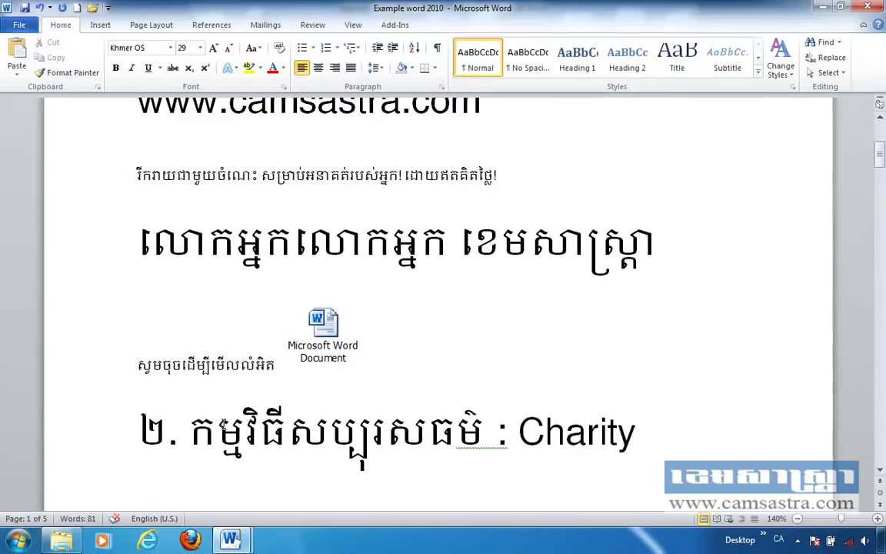
click(245, 431)
In Paste Special, select Formatted Text (RTF), then close the dialog.
click(17, 74)
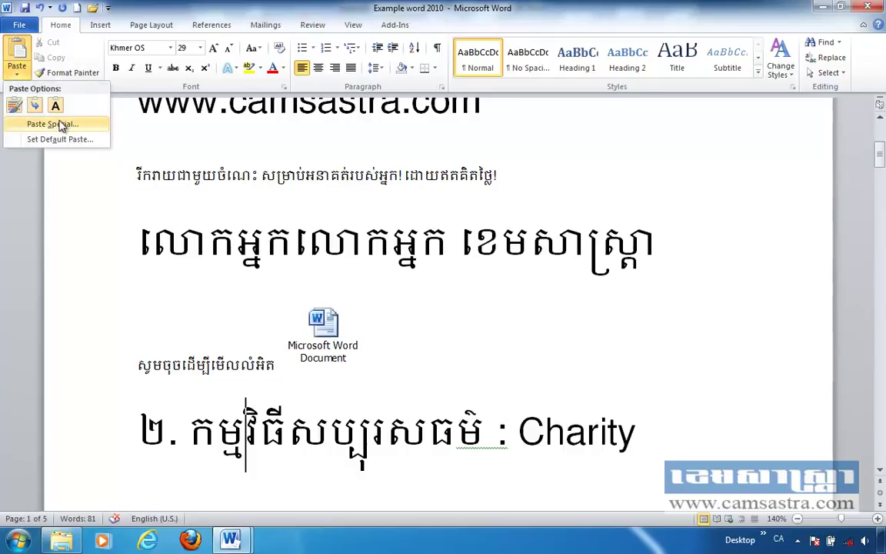
click(62, 126)
click(353, 215)
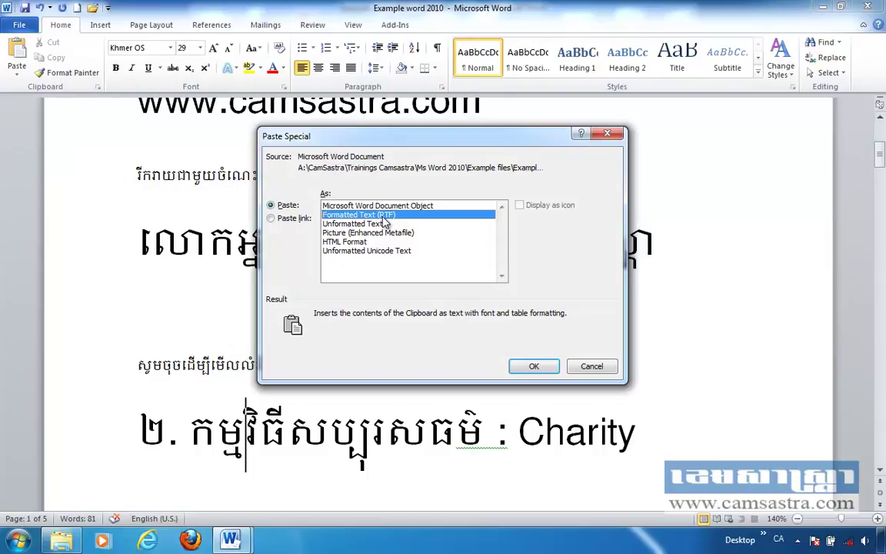
click(604, 369)
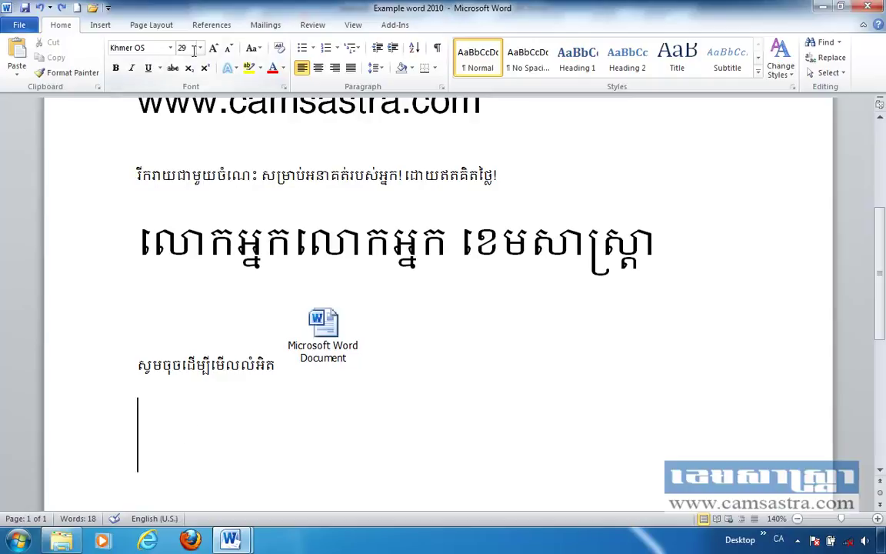
Paste the Charity text below the caption as Unformatted Text through Paste Special.
click(18, 76)
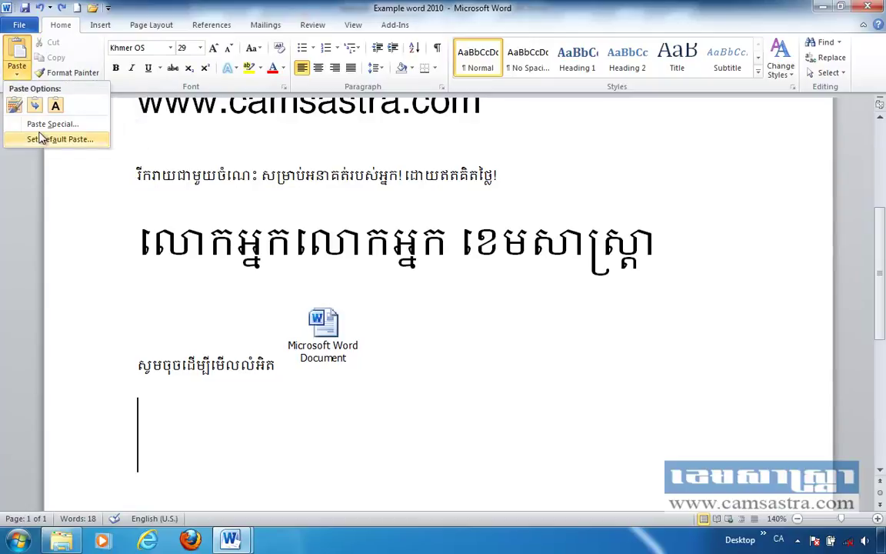
click(45, 125)
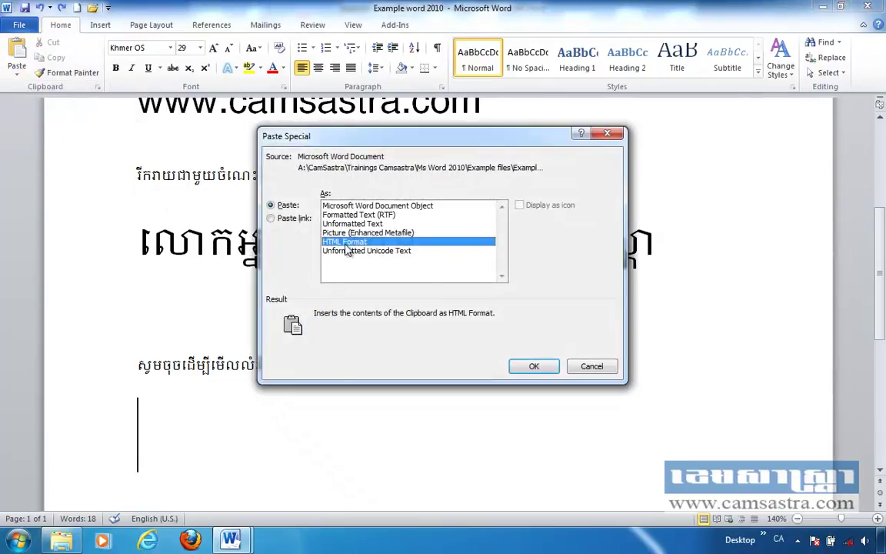
click(344, 223)
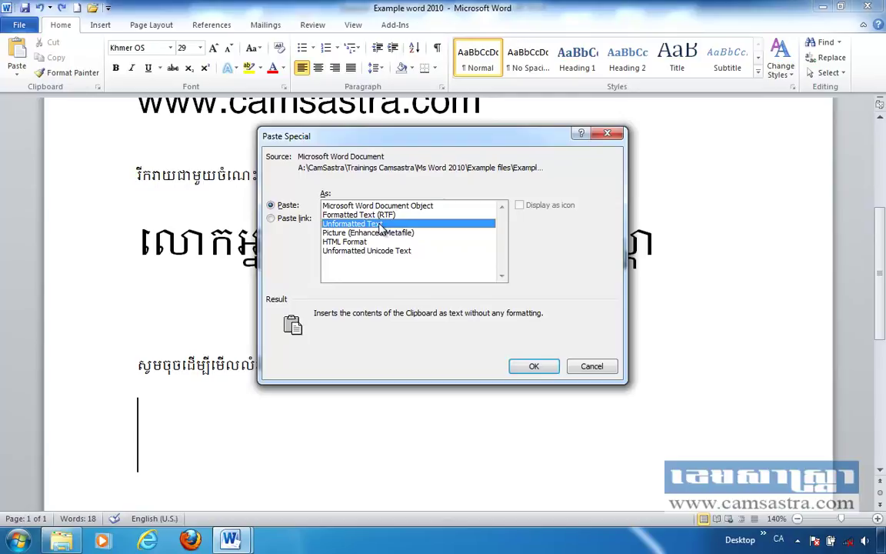
click(533, 367)
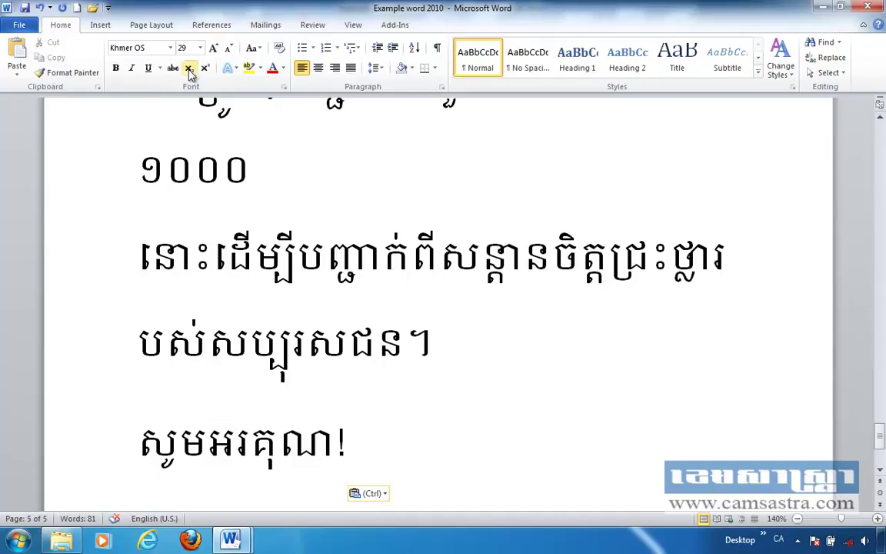
click(382, 494)
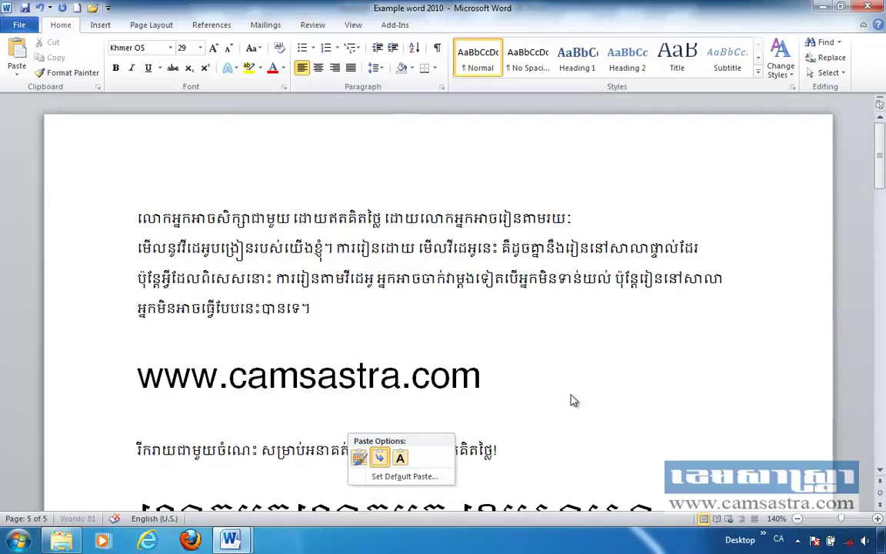
Switch the pasted Charity text to Keep Source Formatting, restoring bold headings and blue and pink lines.
key(Escape)
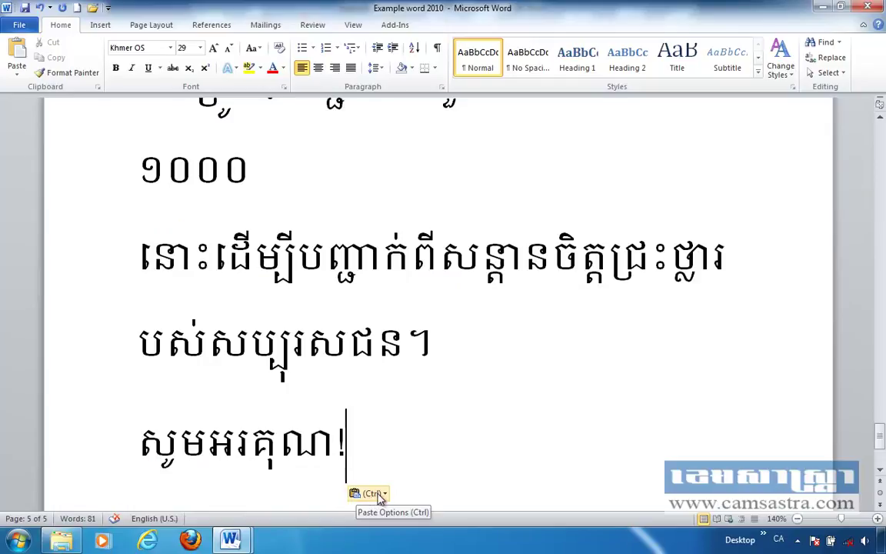
click(379, 495)
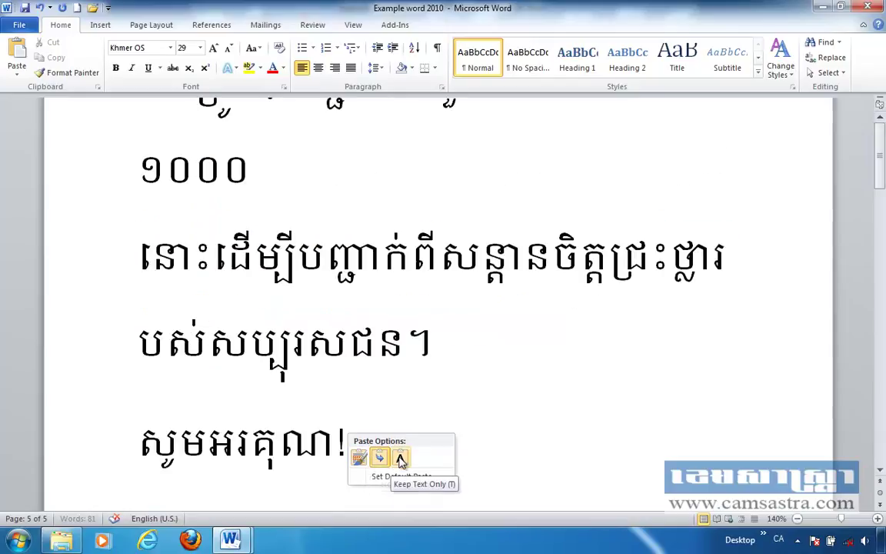
click(359, 459)
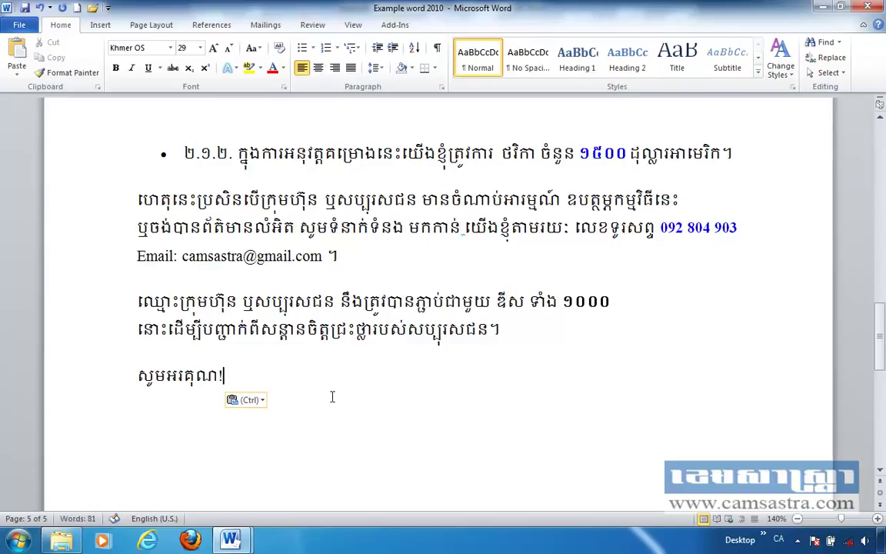
scroll(332, 396, up, 3)
scroll(332, 396, up, 5)
scroll(332, 395, up, 3)
scroll(333, 384, up, 4)
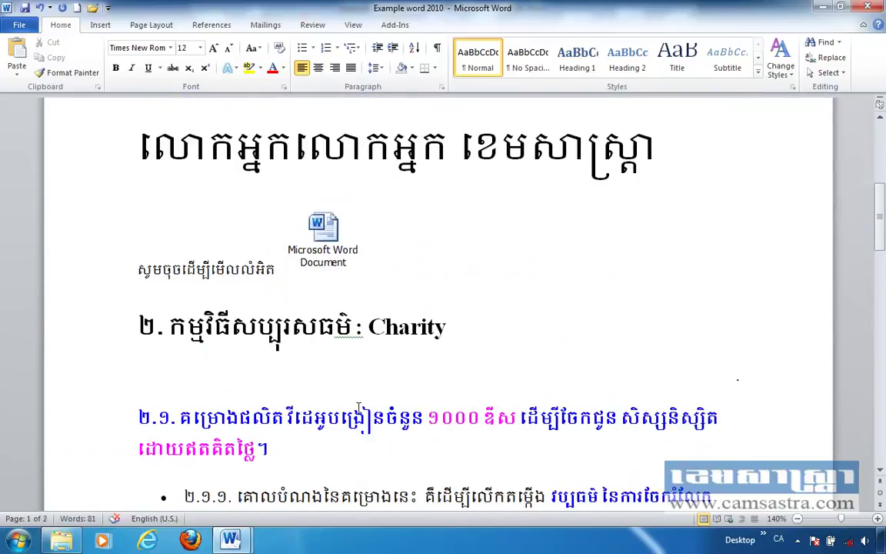
Paste the Charity content after the closing thanks line as a Picture (Enhanced Metafile).
click(17, 73)
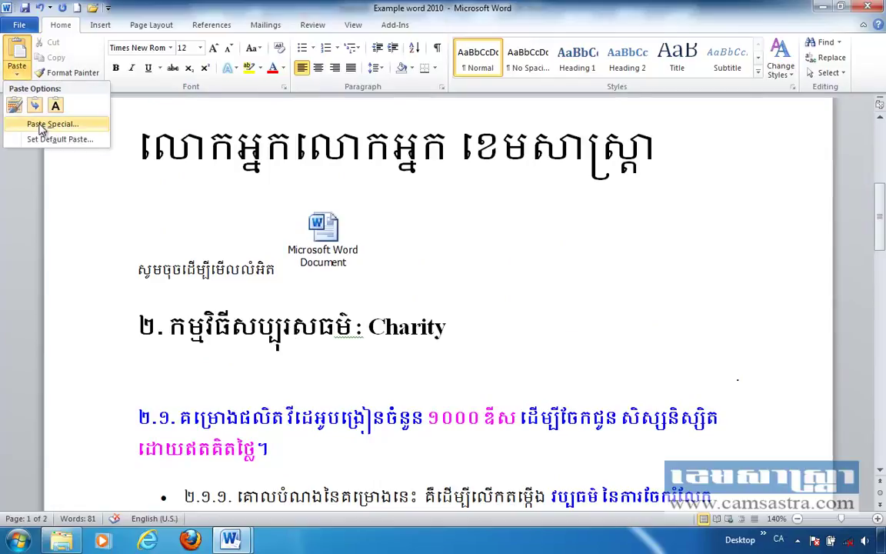
click(46, 124)
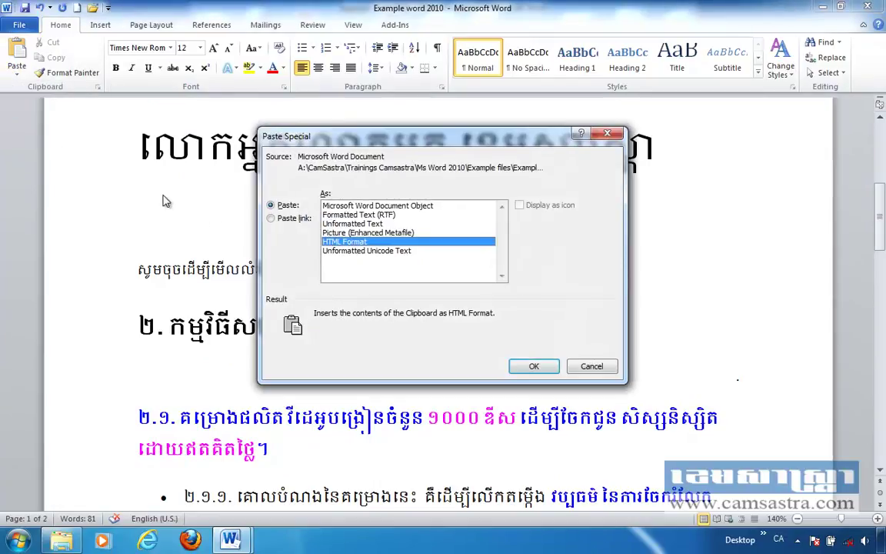
click(368, 252)
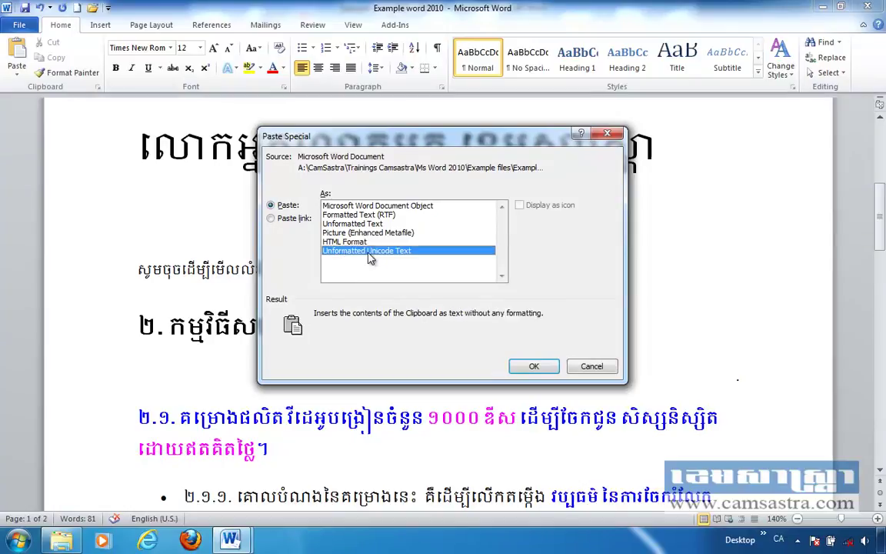
click(324, 232)
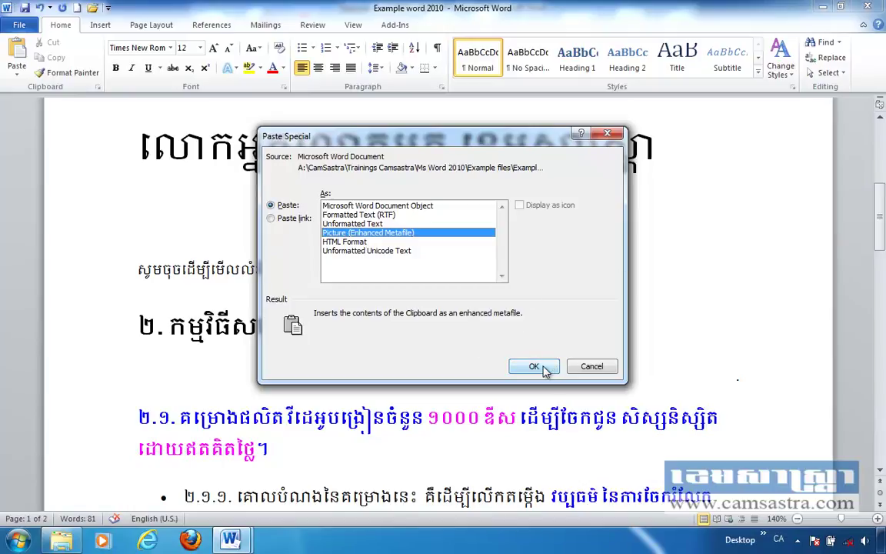
click(529, 367)
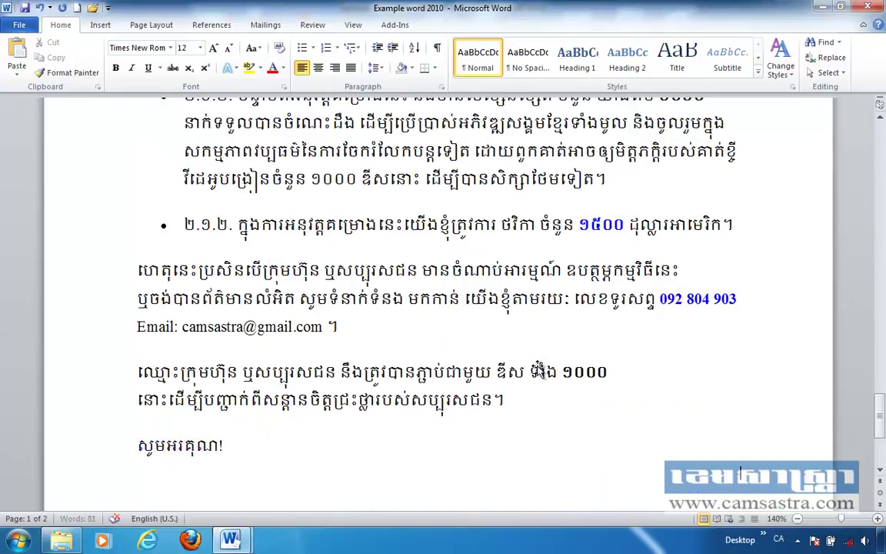
Shrink the pasted Charity picture to about half its width from its top-left corner.
click(354, 254)
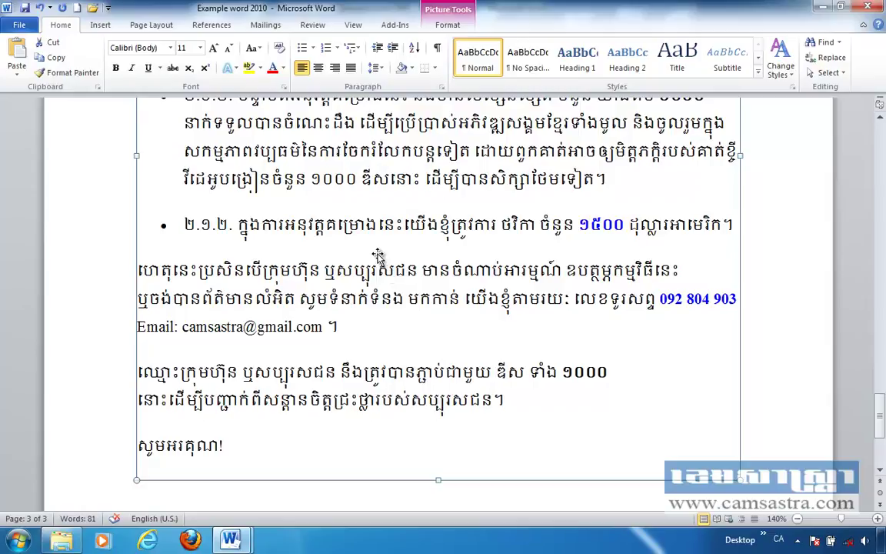
scroll(372, 296, up, 3)
scroll(373, 296, up, 3)
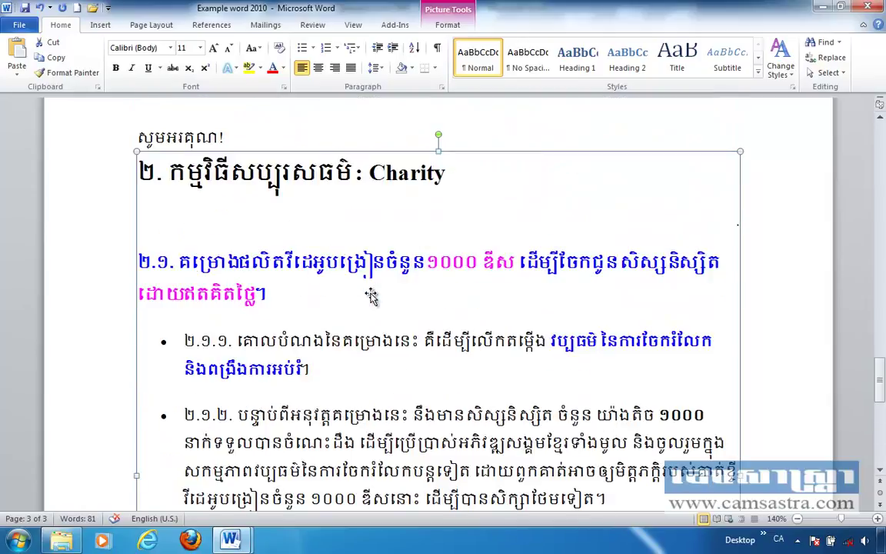
drag(136, 151, 339, 331)
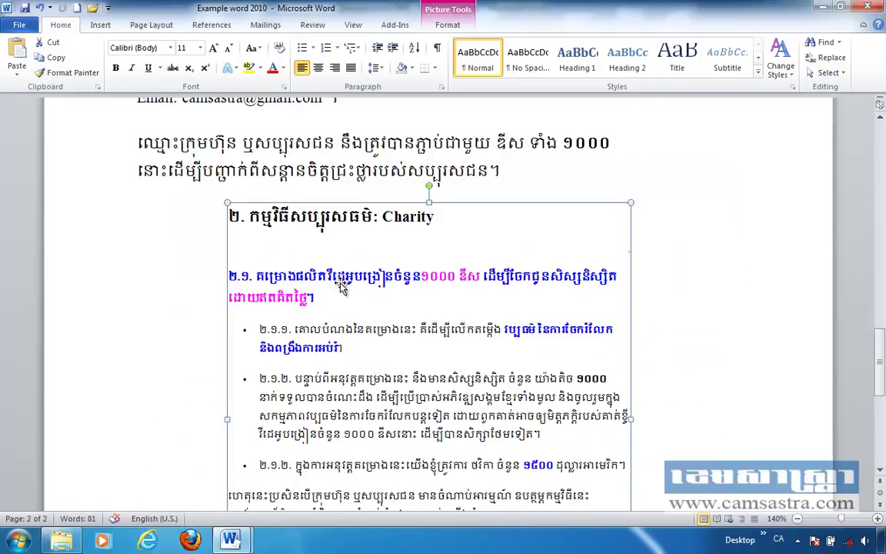
scroll(364, 292, down, 4)
scroll(364, 293, up, 4)
Move the Charity picture below the company-name paragraph, before the closing thanks.
drag(245, 222, 394, 331)
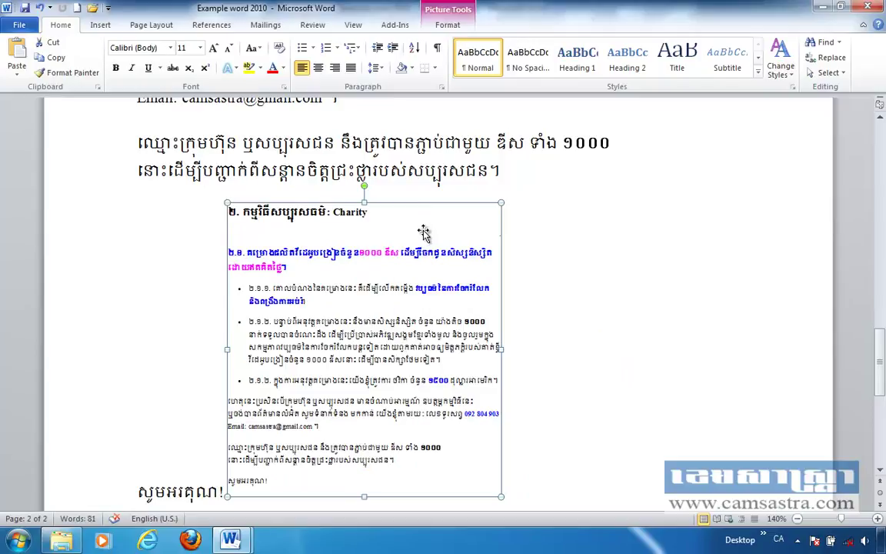
scroll(557, 263, up, 1)
scroll(556, 263, up, 1)
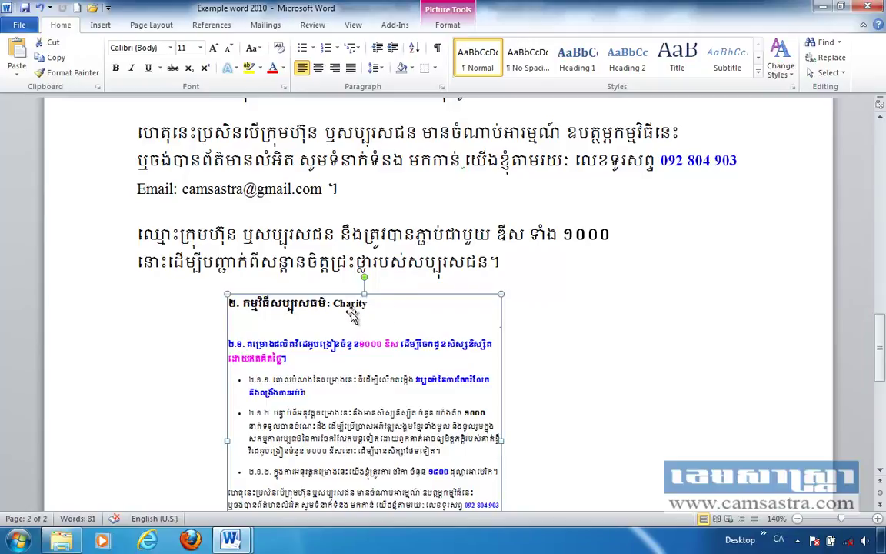
scroll(330, 320, down, 3)
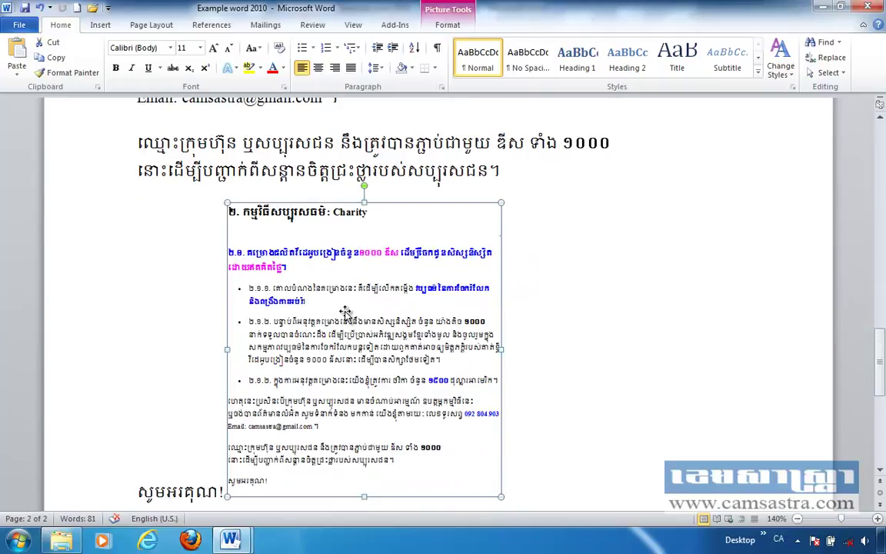